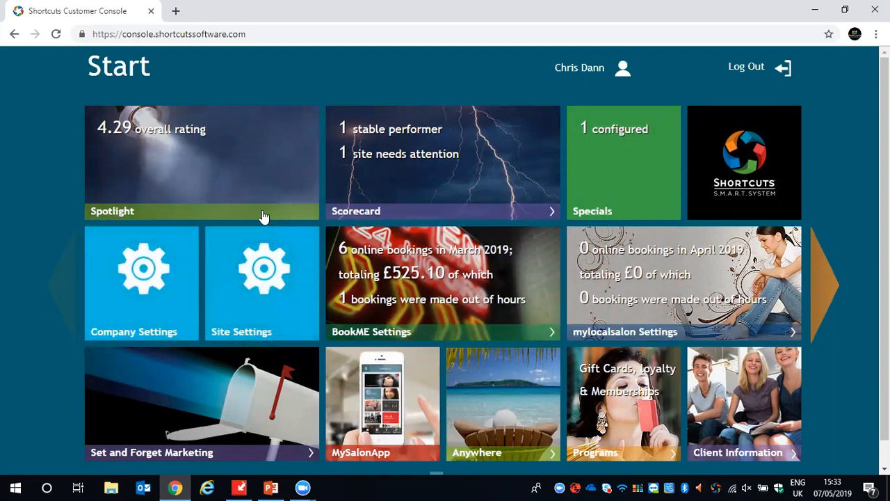
# - Open the site settings for Shortcuts Retreat Birmingham, review the site name and description fields, and save the settings
pyautogui.click(273, 294)
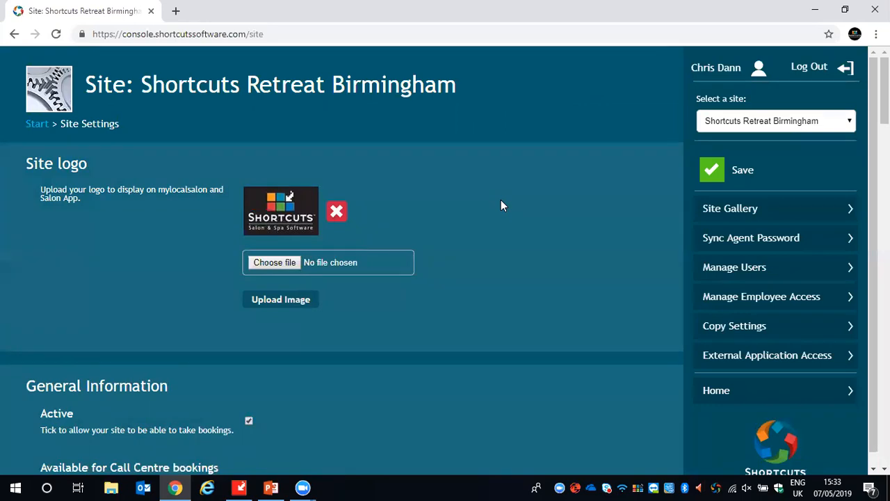
pyautogui.scroll(-6, 501, 201)
pyautogui.scroll(-1, 503, 200)
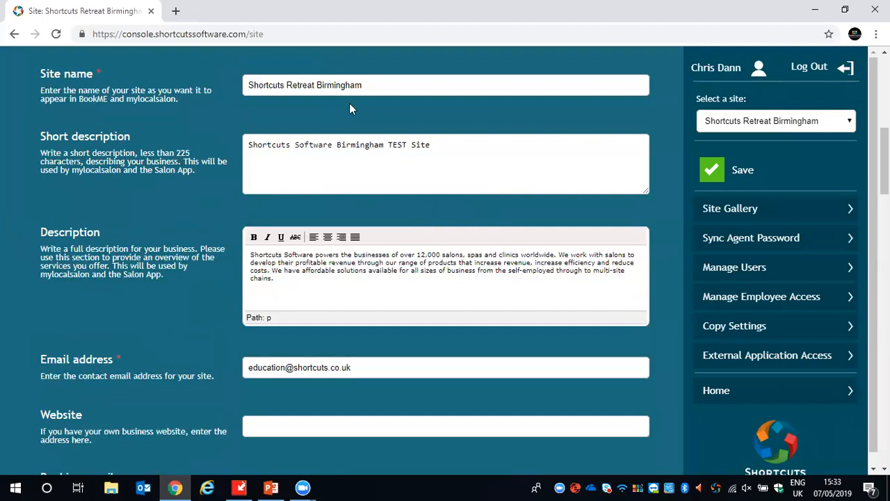
pyautogui.moveTo(41, 174); pyautogui.dragTo(80, 174)
pyautogui.click(723, 171)
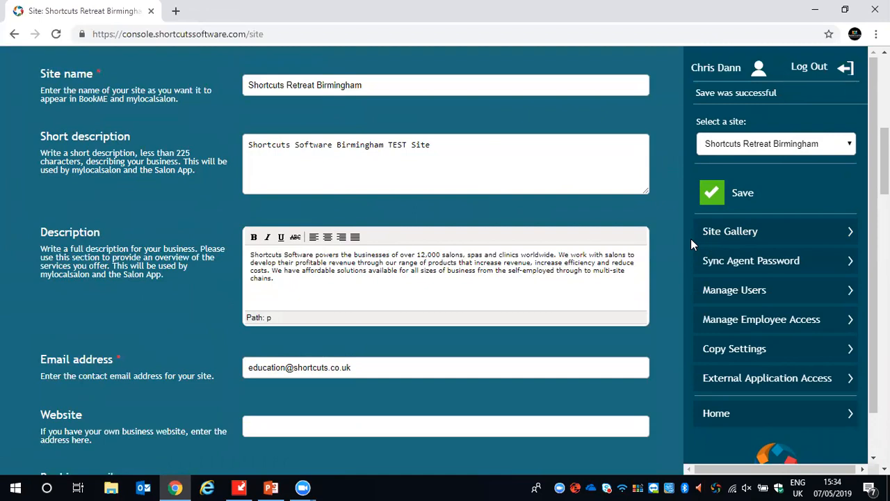
# - View the site gallery images for Shortcuts Retreat Birmingham and return to the start page
pyautogui.click(709, 241)
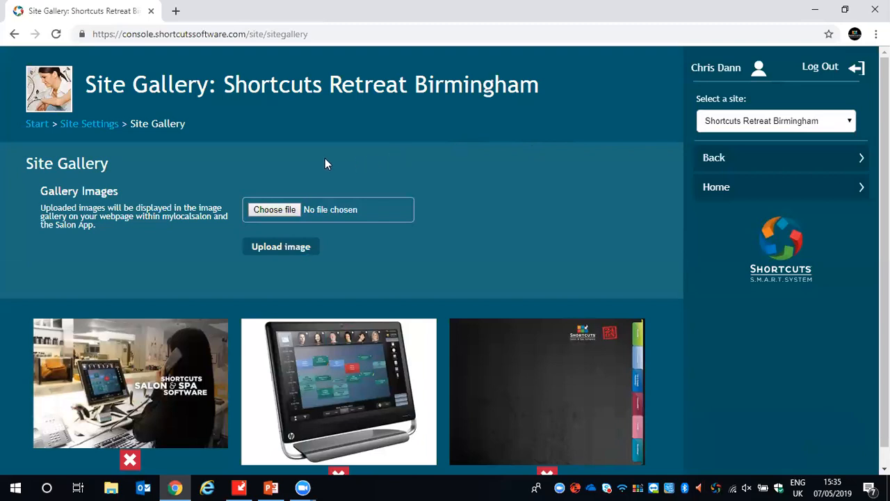
pyautogui.click(30, 127)
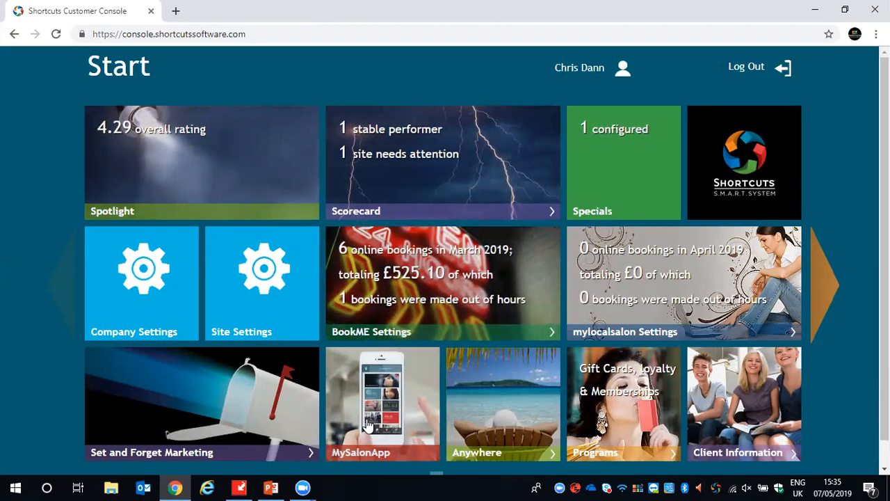
# - Open the MySalonApp settings for the shortcuts community and go to the theme configuration
pyautogui.click(391, 402)
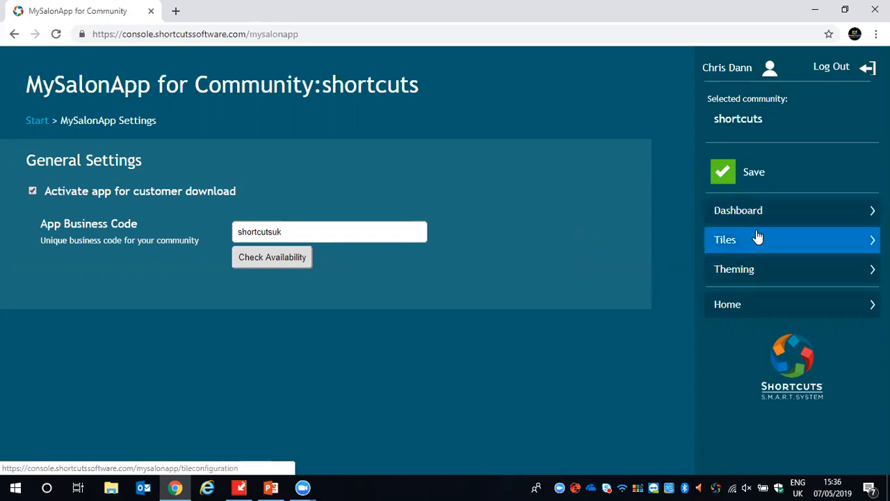
pyautogui.click(755, 275)
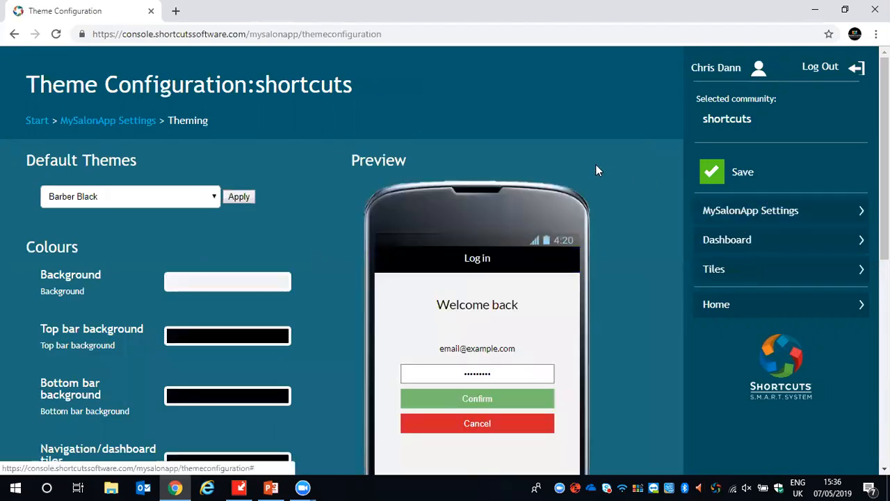
pyautogui.scroll(-1, 595, 170)
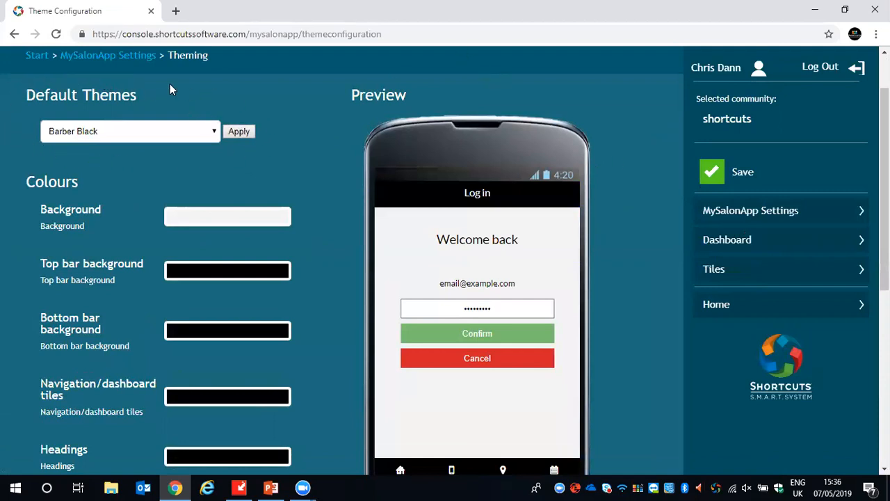
# - Apply the Beauty Pink default theme to the app
pyautogui.click(212, 133)
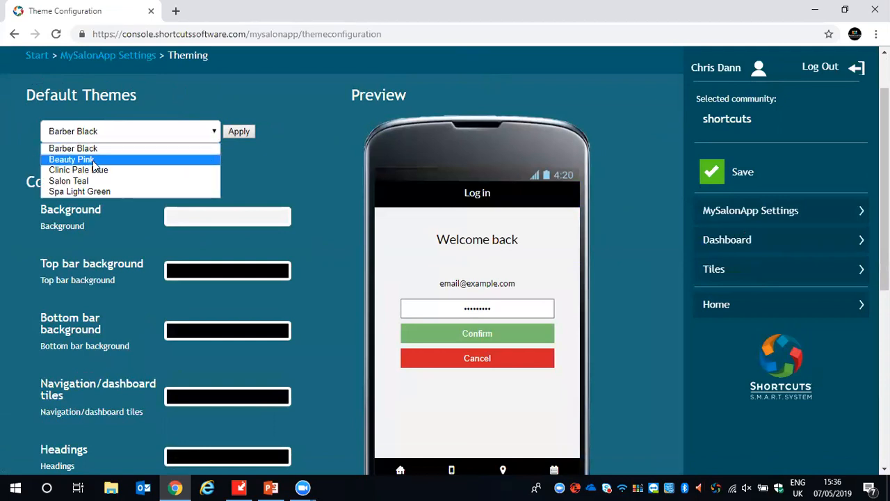
pyautogui.click(93, 161)
pyautogui.click(180, 132)
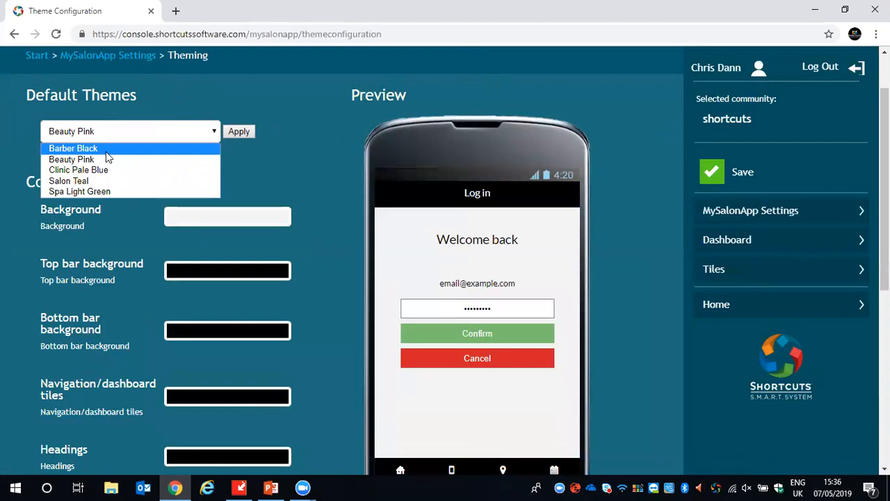
pyautogui.click(161, 105)
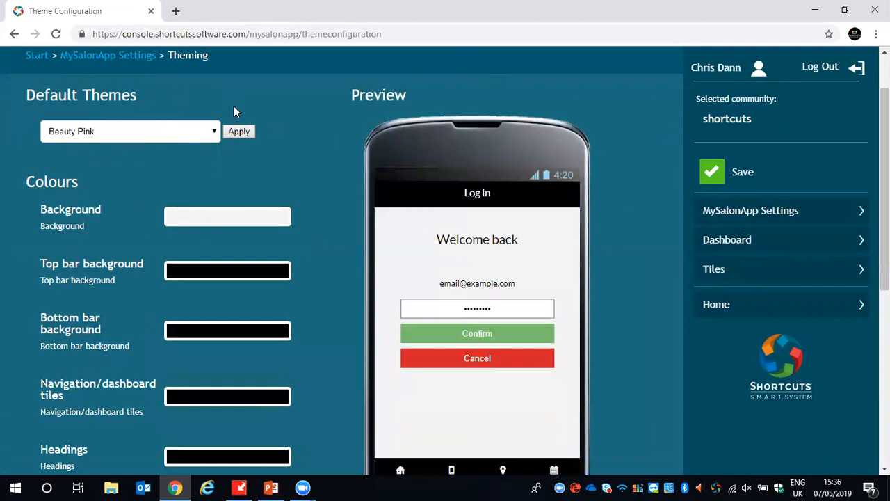
pyautogui.click(238, 131)
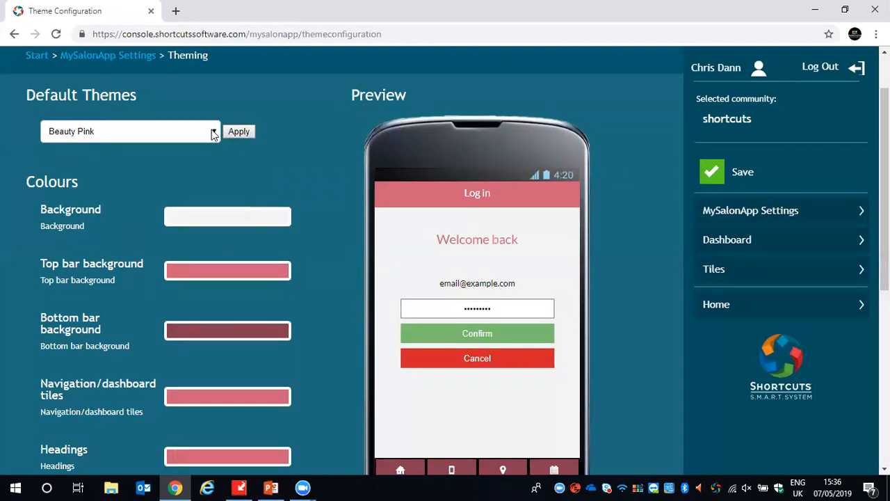
# - Switch the app's default theme to Barber Black and apply it
pyautogui.click(149, 131)
pyautogui.click(104, 147)
pyautogui.click(237, 135)
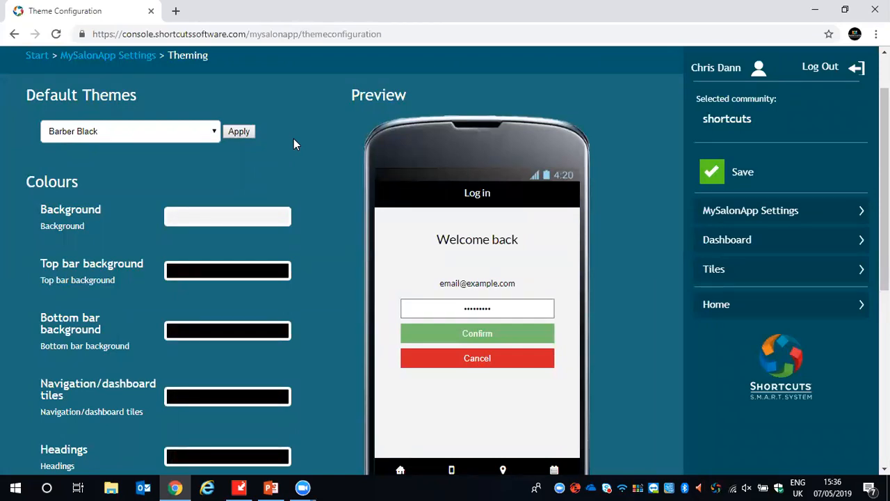
# - Set the top bar background colour to magenta #cc0ece using the colour picker
pyautogui.scroll(-2, 295, 139)
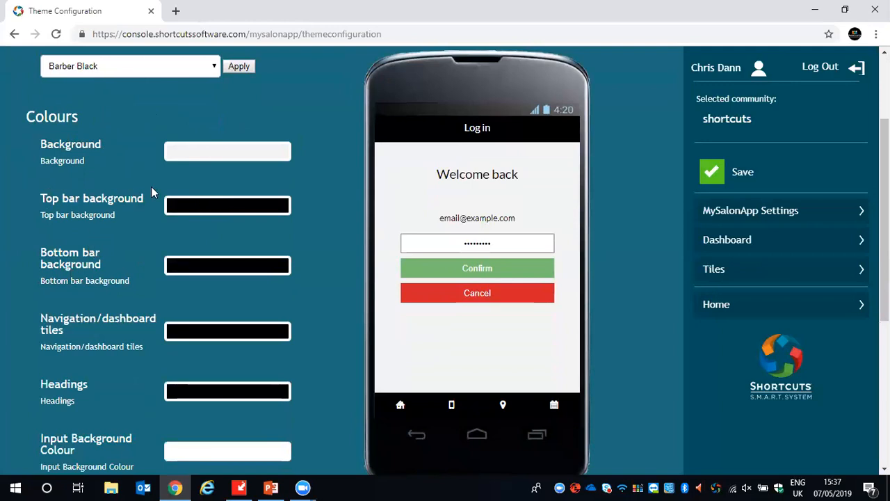
pyautogui.click(269, 216)
pyautogui.moveTo(265, 234); pyautogui.dragTo(267, 280)
pyautogui.click(244, 236)
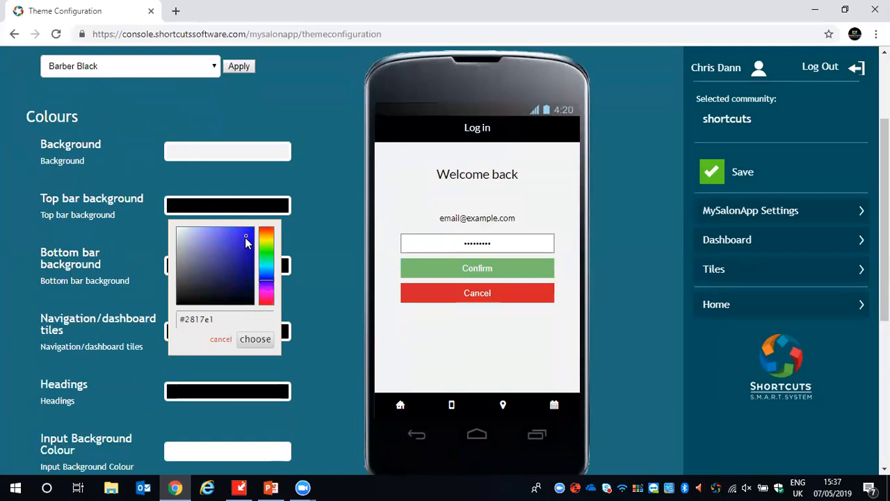
pyautogui.click(246, 251)
pyautogui.click(224, 242)
pyautogui.click(246, 235)
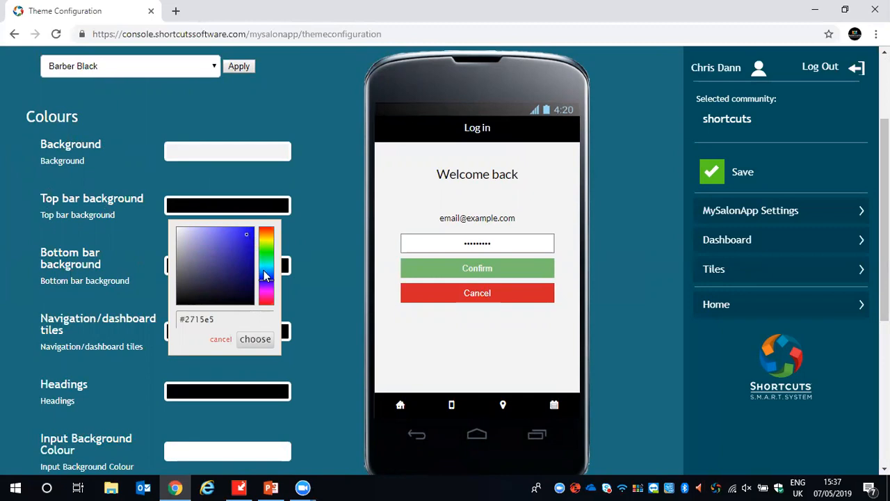
pyautogui.moveTo(264, 282); pyautogui.dragTo(266, 290)
pyautogui.click(249, 241)
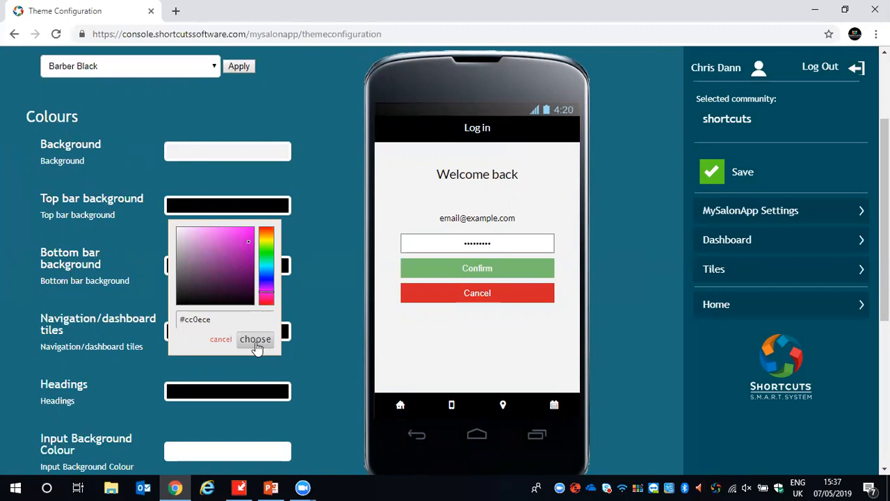
pyautogui.click(255, 339)
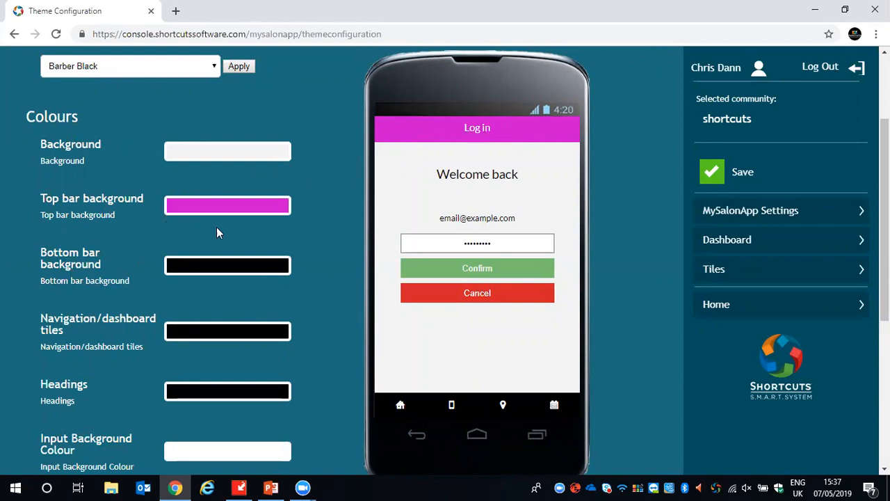
# - Copy the top bar's colour code #cc0ece and use it for the bottom bar background
pyautogui.click(181, 210)
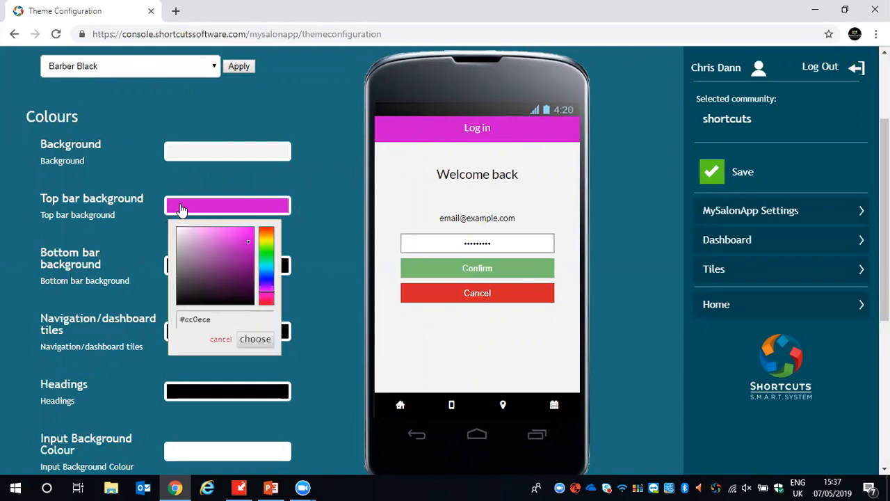
pyautogui.click(223, 320)
pyautogui.moveTo(223, 320); pyautogui.dragTo(176, 320)
pyautogui.hotkey('ctrl', 'c')
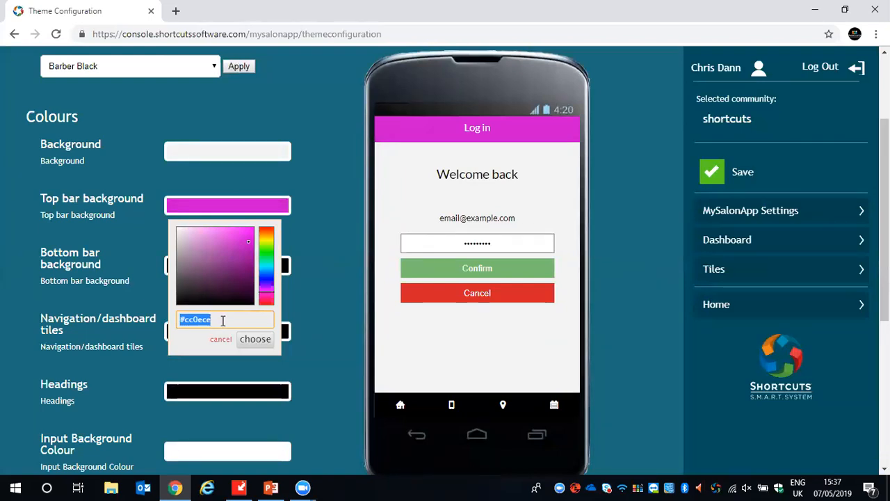
pyautogui.click(251, 339)
pyautogui.click(234, 272)
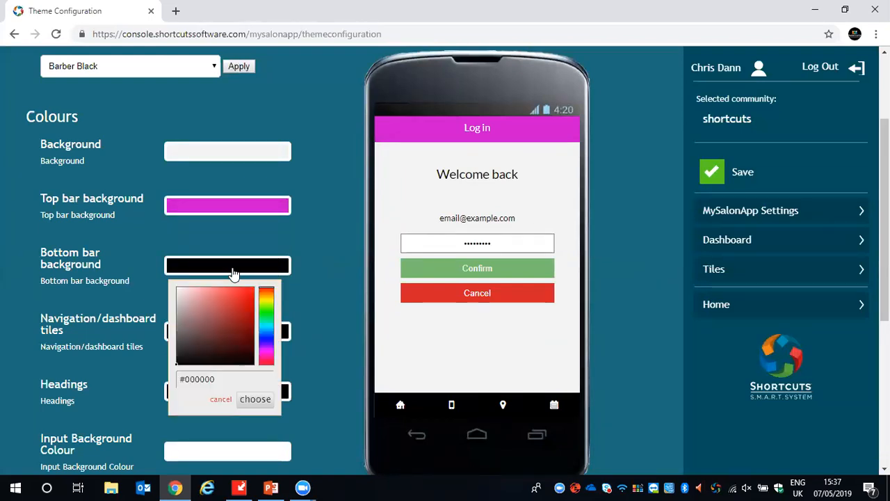
pyautogui.moveTo(223, 378); pyautogui.dragTo(157, 378)
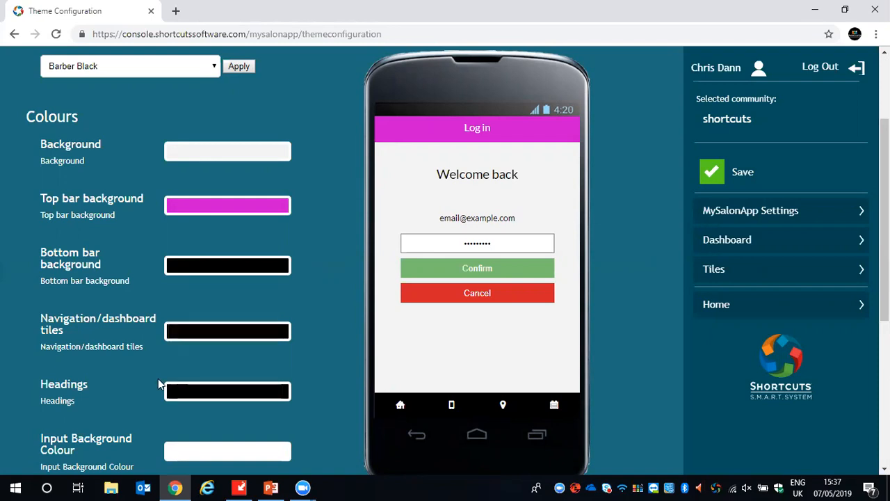
pyautogui.click(221, 268)
pyautogui.moveTo(223, 379); pyautogui.dragTo(177, 379)
pyautogui.hotkey('ctrl', 'v')
pyautogui.click(247, 400)
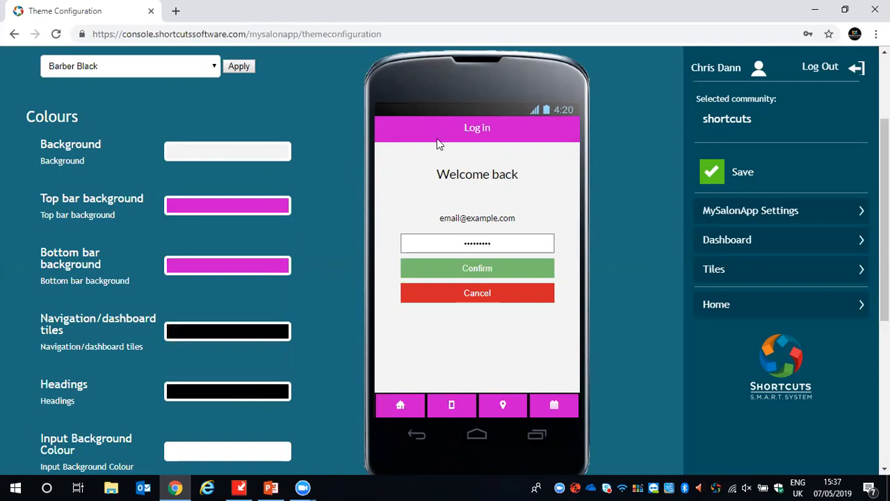
# - Look over the remaining theme colours and open the app's tile configuration
pyautogui.scroll(-2, 326, 209)
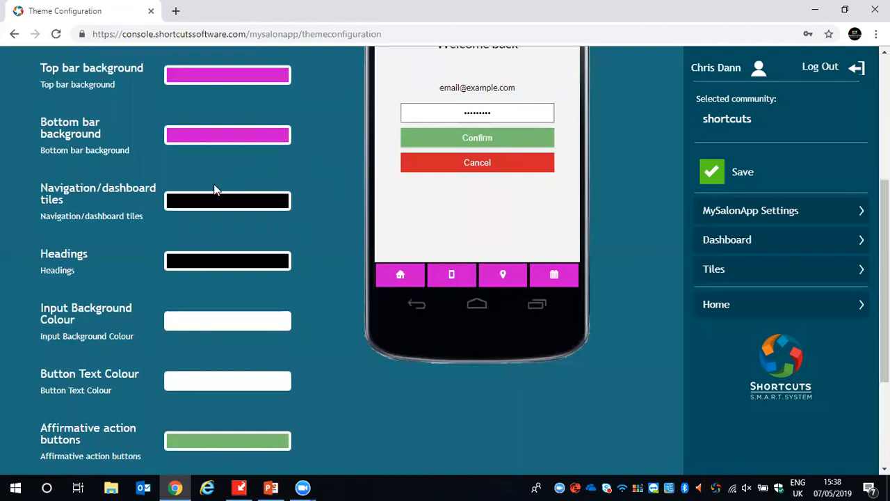
pyautogui.scroll(2, 258, 303)
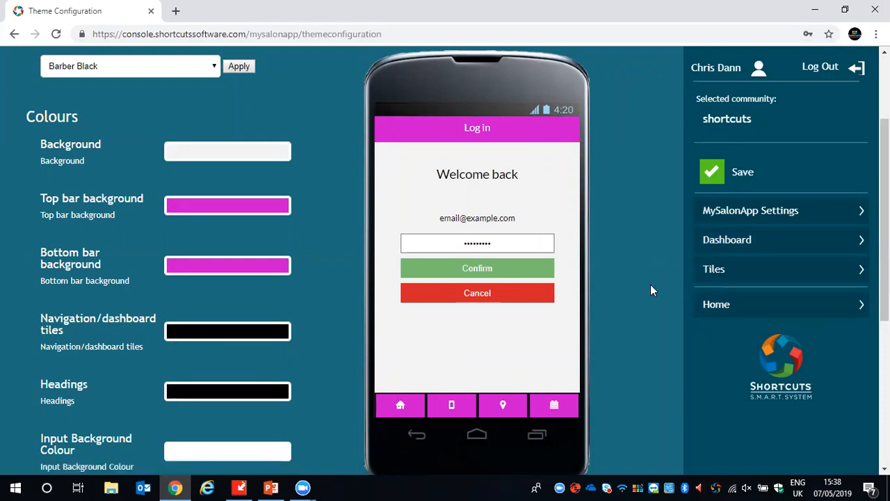
pyautogui.click(705, 274)
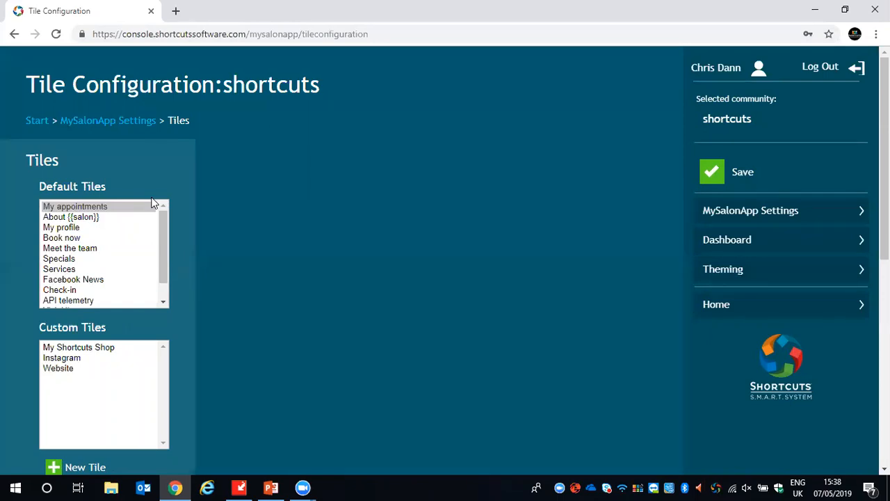
# - Go through the default tiles one by one, from About {{salon}} to Visit History, to examine what is available
pyautogui.click(90, 217)
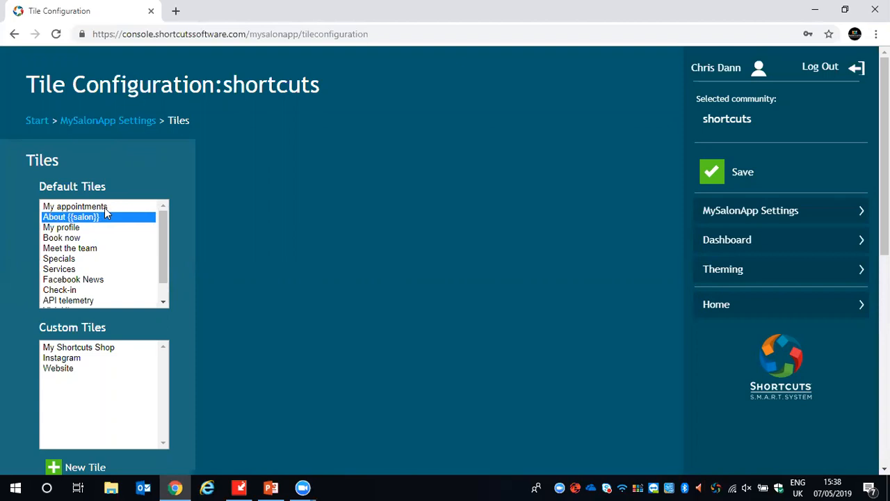
pyautogui.click(59, 229)
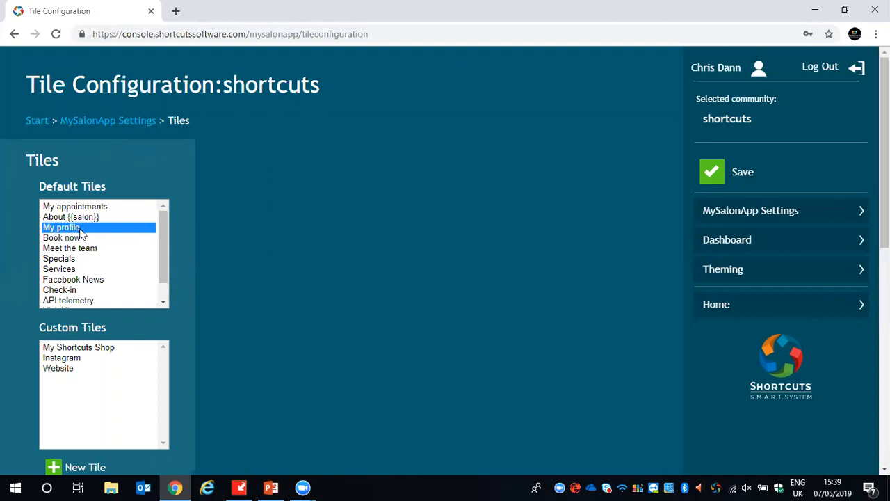
pyautogui.click(65, 238)
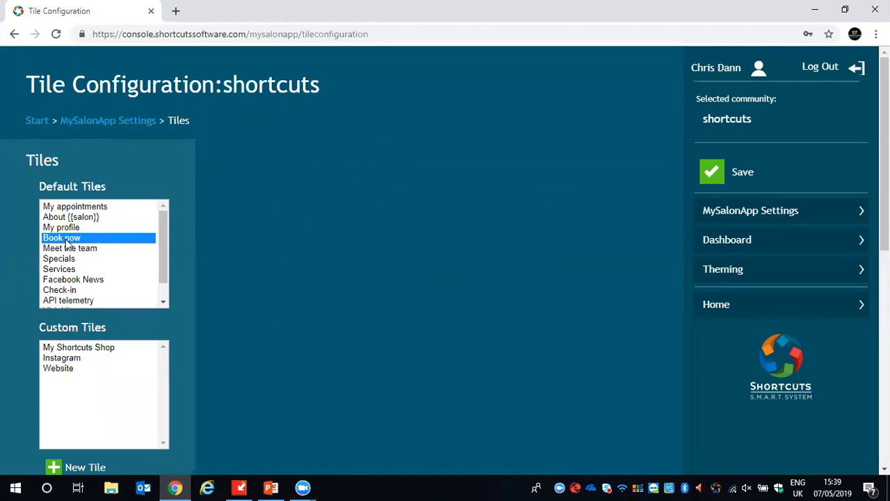
pyautogui.click(72, 249)
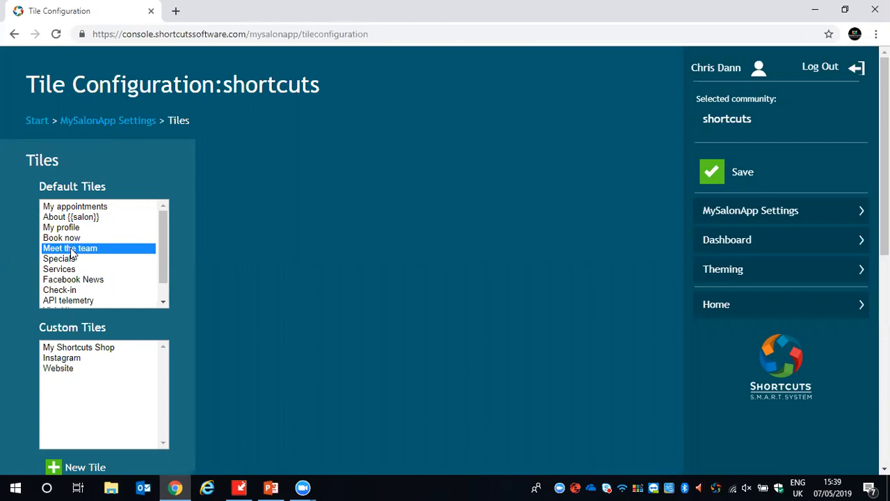
pyautogui.click(66, 258)
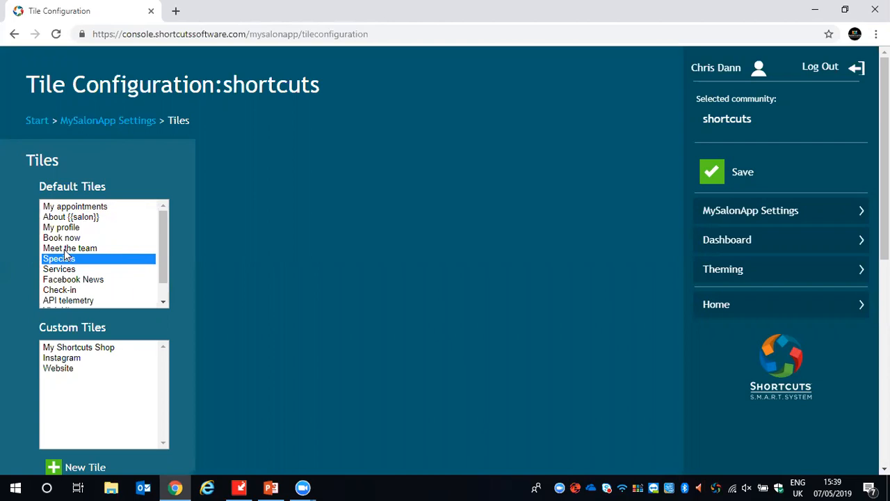
pyautogui.click(55, 270)
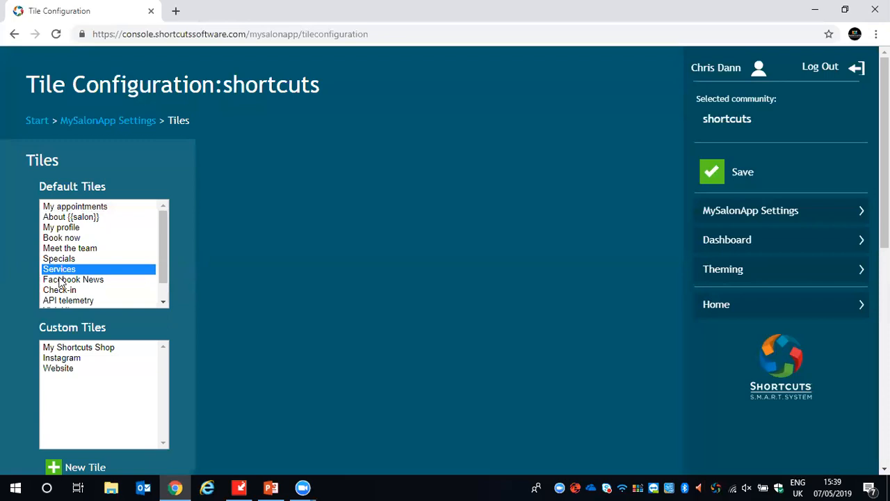
pyautogui.click(61, 280)
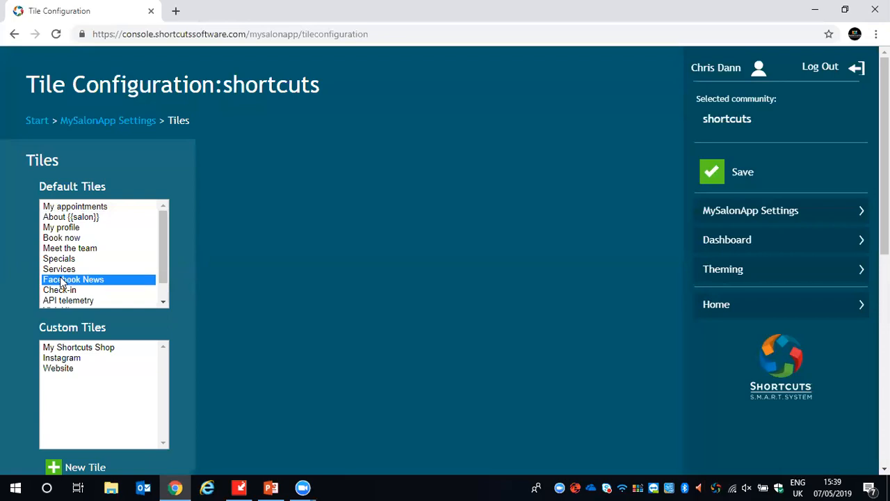
pyautogui.moveTo(162, 239); pyautogui.dragTo(161, 253)
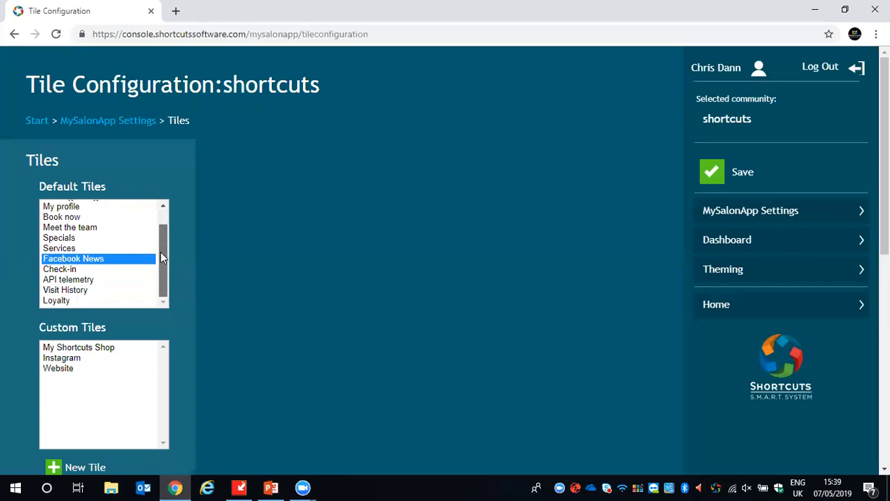
pyautogui.click(57, 292)
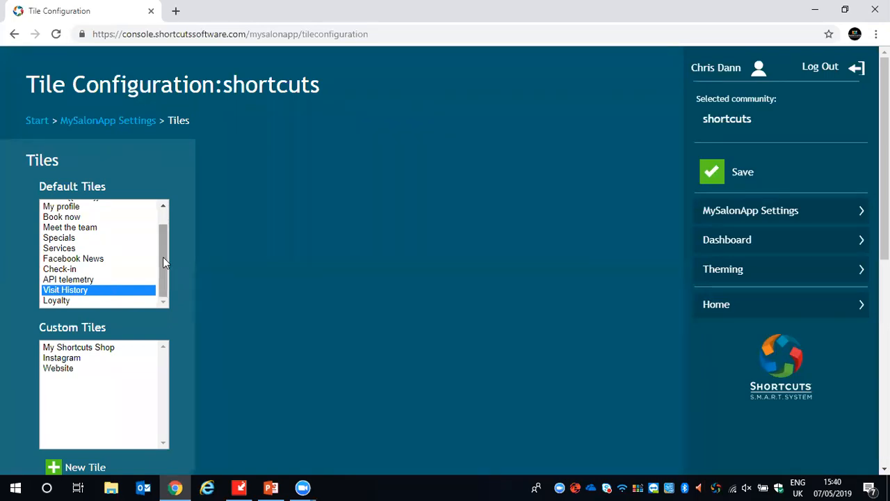
# - Open the custom Instagram tile and examine its label, link and display image
pyautogui.scroll(-3, 163, 258)
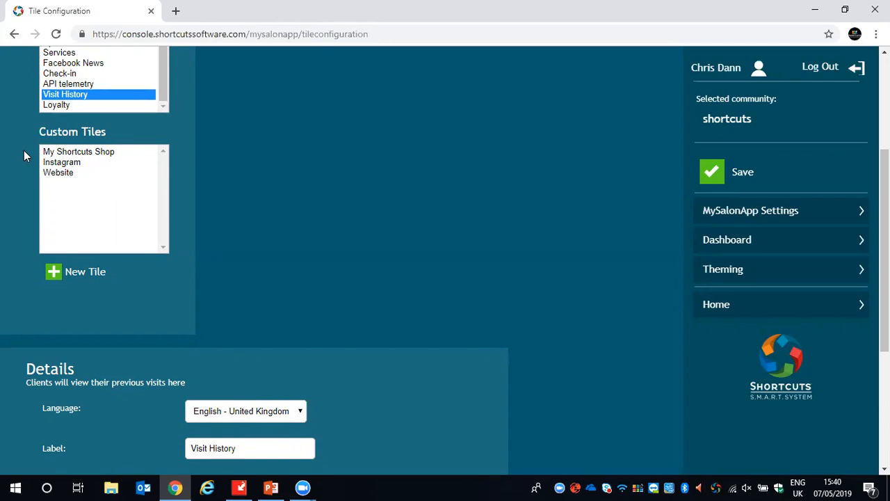
pyautogui.click(64, 164)
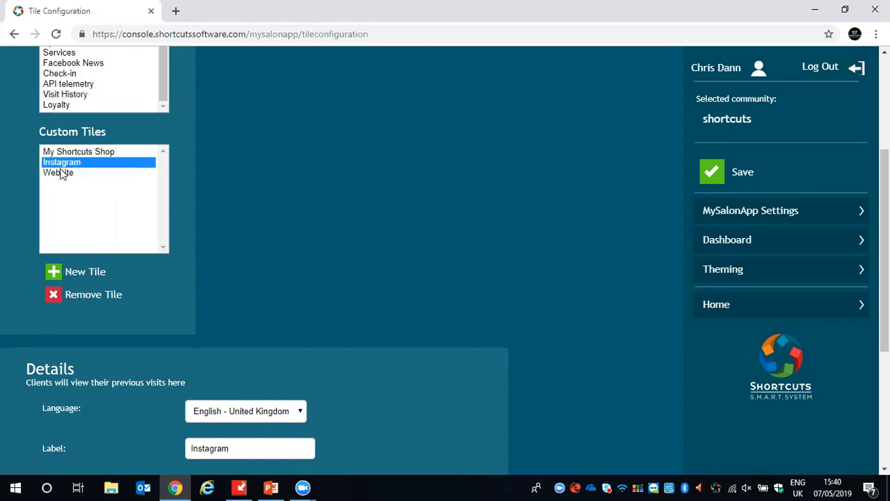
pyautogui.scroll(-4, 285, 222)
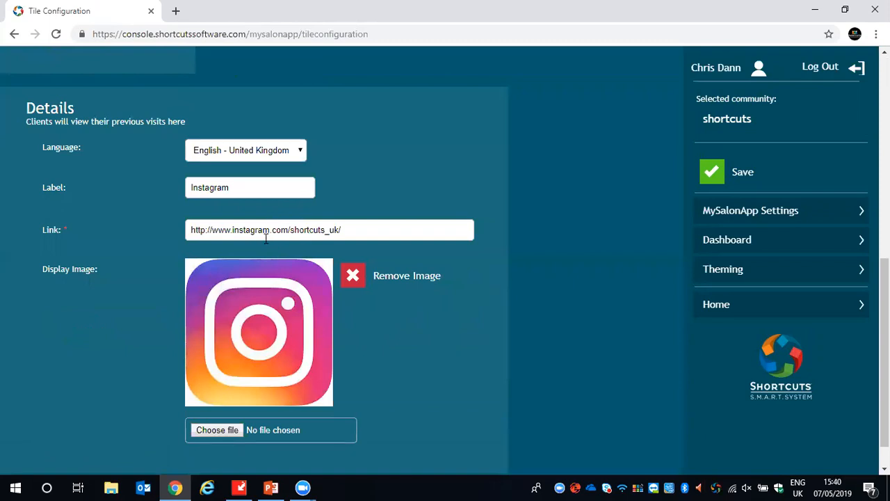
pyautogui.moveTo(229, 188); pyautogui.dragTo(183, 194)
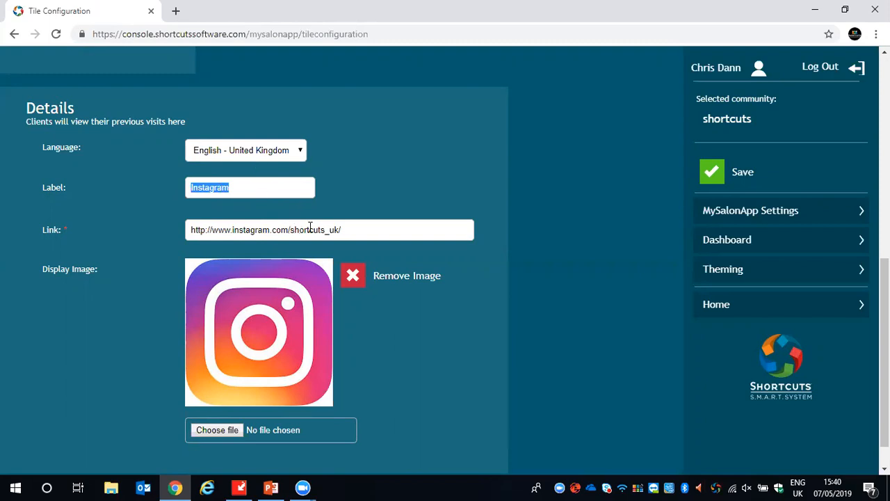
pyautogui.moveTo(354, 229); pyautogui.dragTo(163, 238)
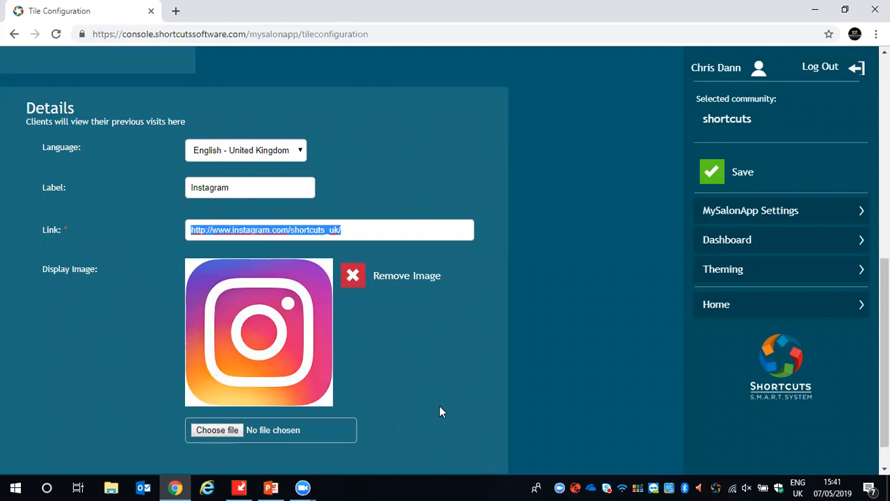
# - Check the details and display image of the Meet the team default tile, and save the tile configuration
pyautogui.scroll(3, 439, 405)
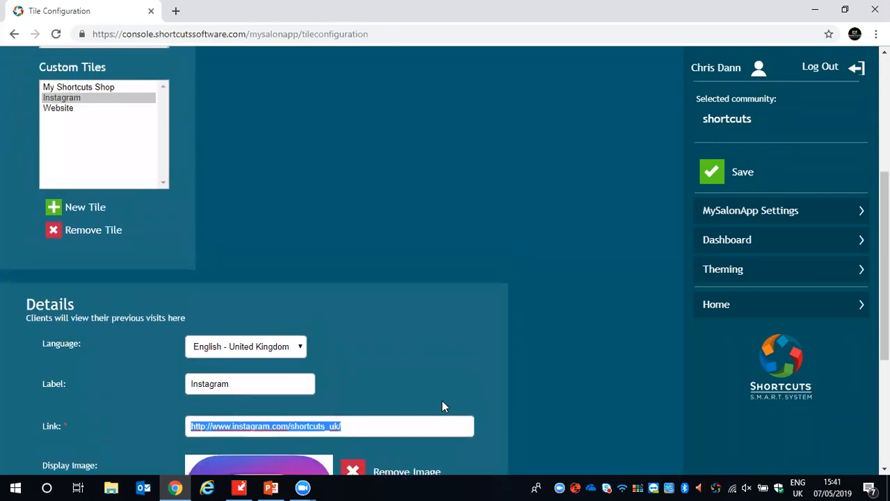
pyautogui.scroll(3, 442, 407)
pyautogui.scroll(1, 161, 194)
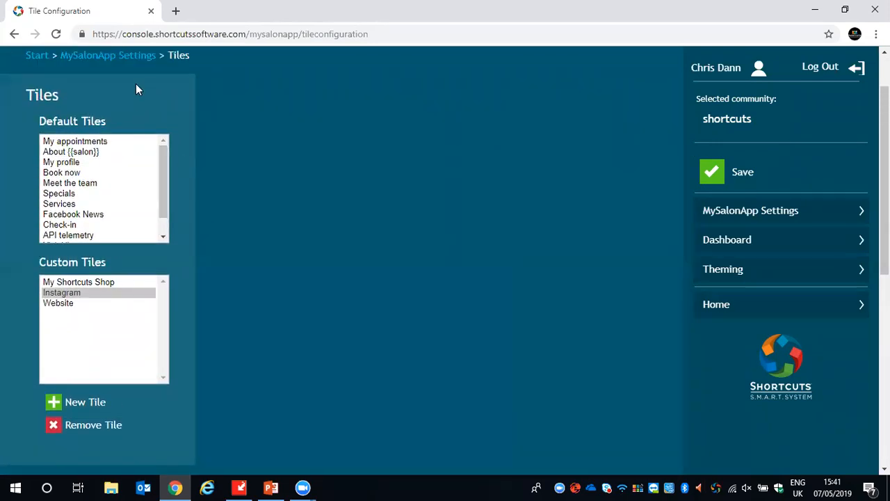
pyautogui.click(78, 144)
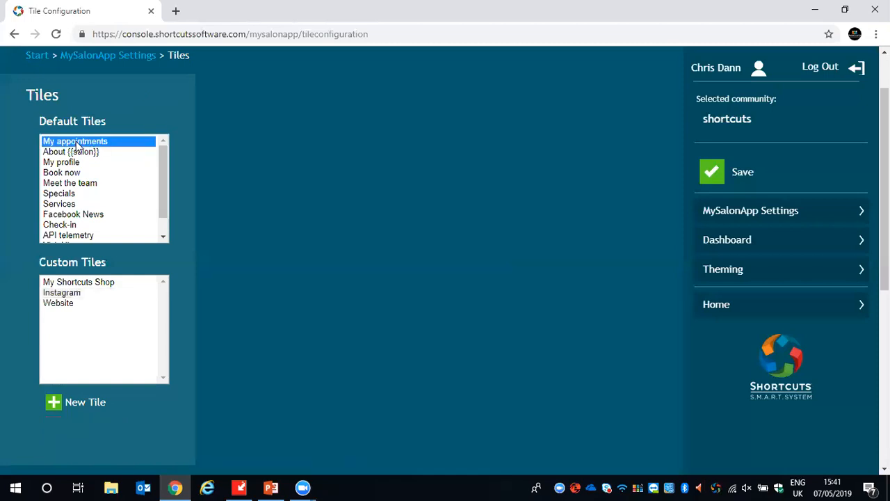
pyautogui.click(75, 163)
pyautogui.click(75, 183)
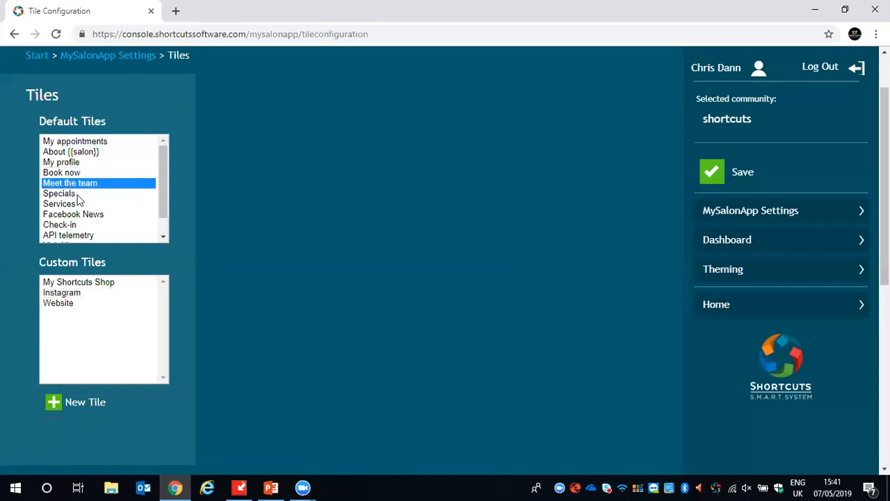
pyautogui.scroll(-5, 264, 285)
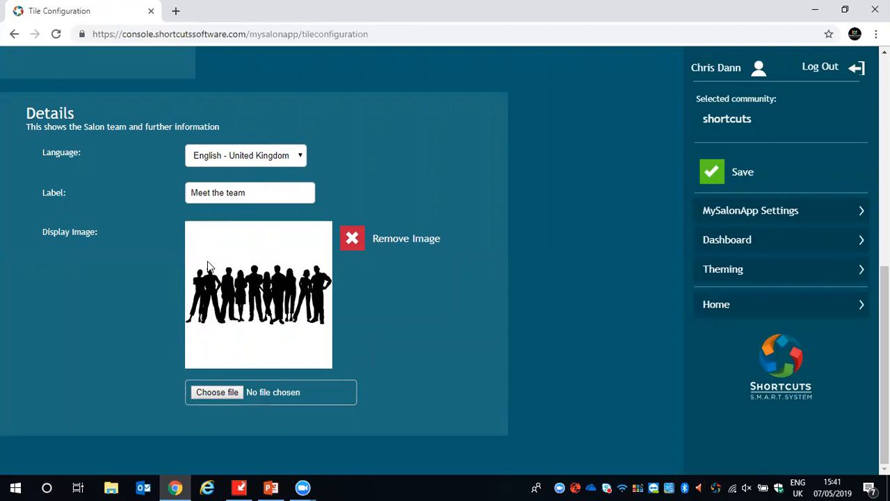
pyautogui.scroll(6, 331, 336)
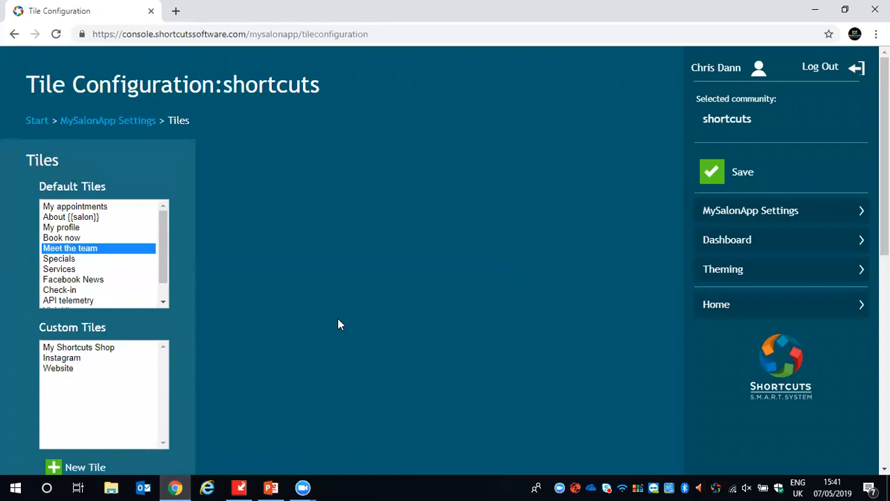
pyautogui.click(703, 180)
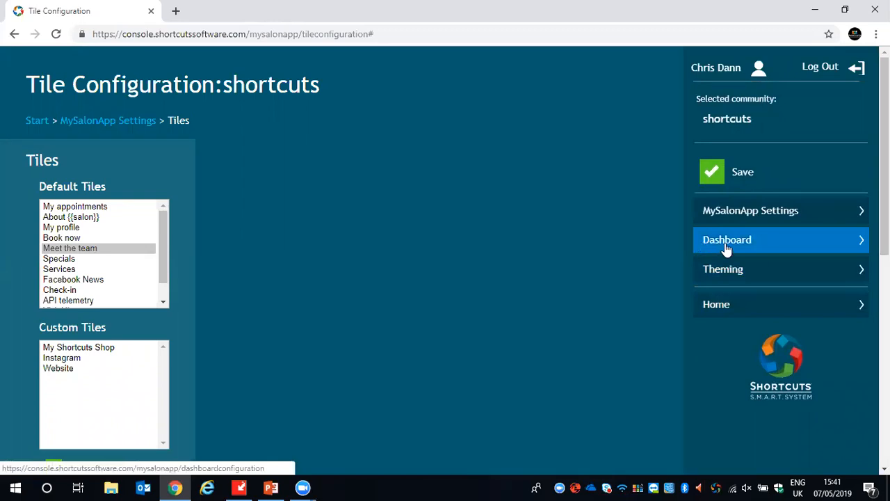
# - Open the dashboard configuration and look over the tile arrangement on the phone preview and the inactive tiles
pyautogui.click(725, 247)
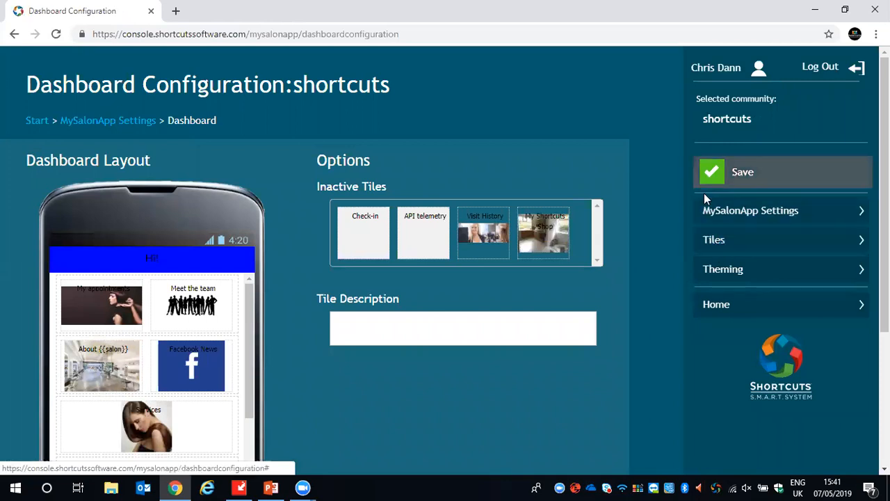
pyautogui.scroll(-1, 310, 245)
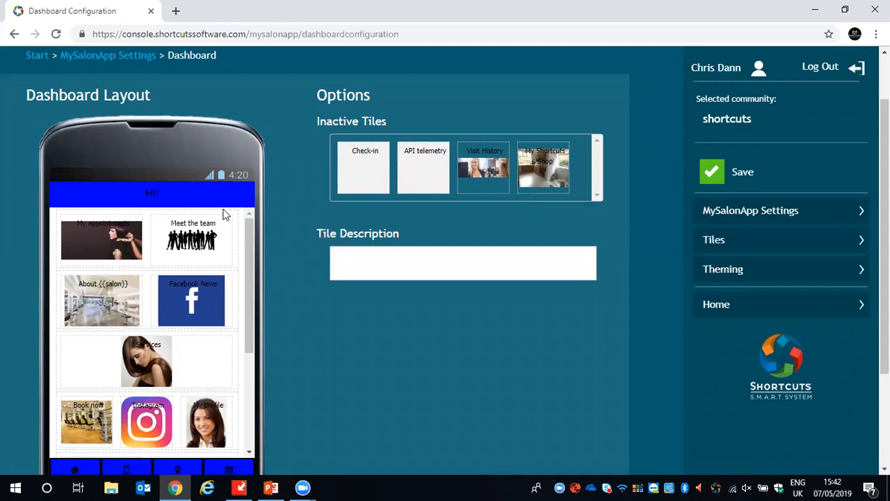
pyautogui.scroll(-2, 210, 237)
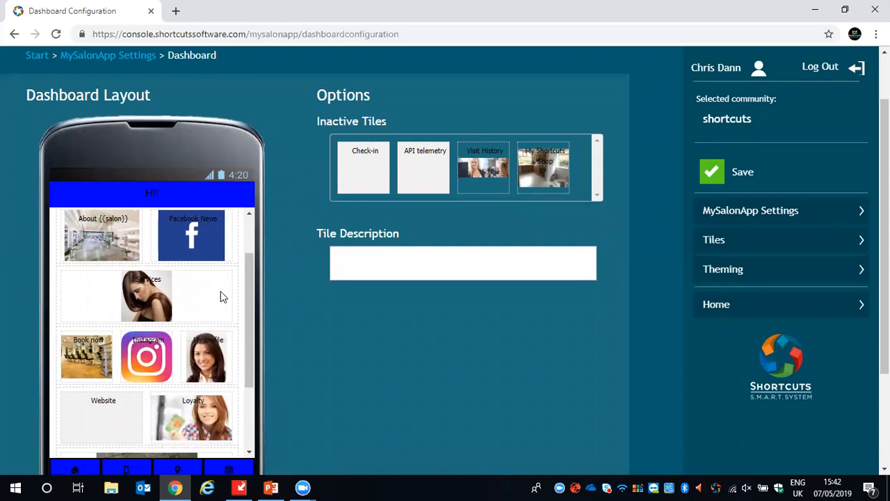
pyautogui.scroll(-4, 220, 297)
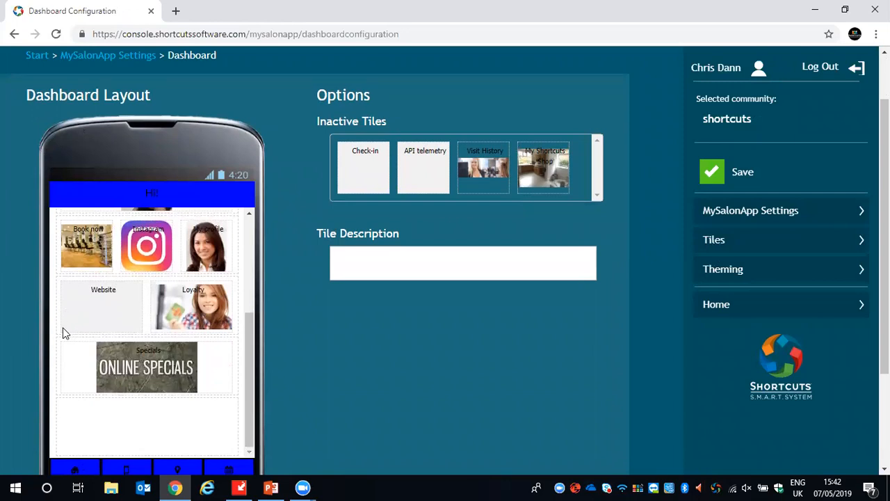
pyautogui.scroll(4, 147, 409)
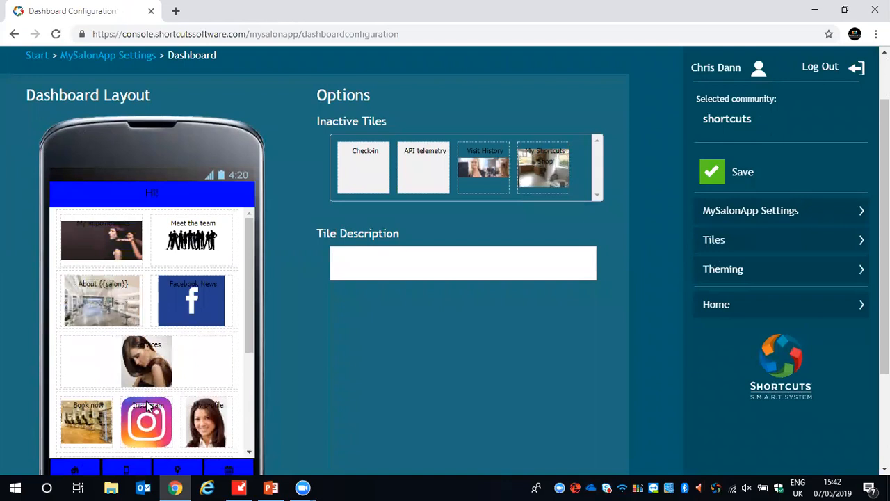
# - Rearrange the dashboard: Meet the team alone in the third row, Facebook News, About {{salon}} and Instagram in the second, Services in the fourth
pyautogui.moveTo(195, 248); pyautogui.dragTo(178, 305)
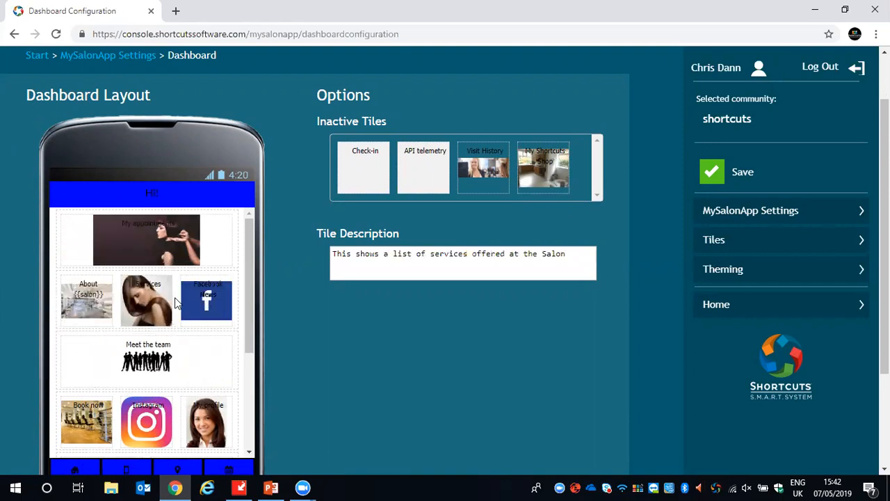
pyautogui.moveTo(152, 419); pyautogui.dragTo(151, 311)
pyautogui.moveTo(206, 421); pyautogui.dragTo(94, 307)
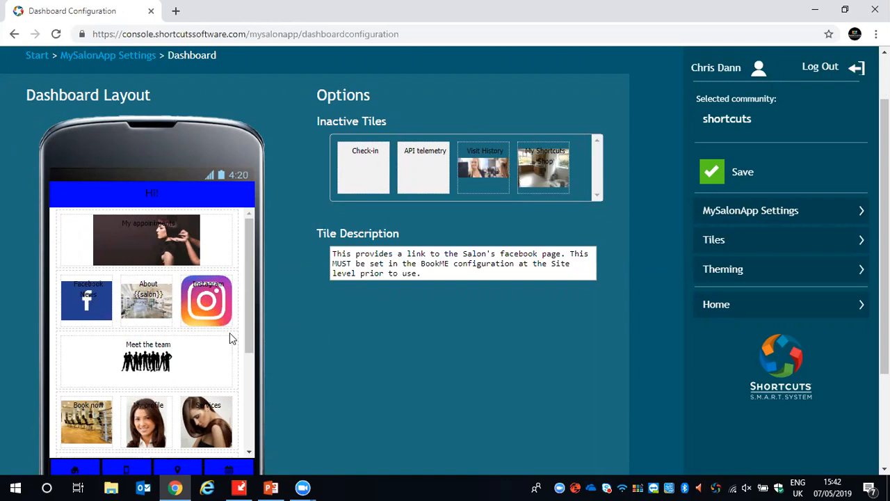
# - Move the Instagram tile to the inactive tiles, put it back on the dashboard beside Meet the team, and save the layout
pyautogui.scroll(-2, 286, 319)
pyautogui.scroll(2, 313, 352)
pyautogui.moveTo(221, 306); pyautogui.dragTo(370, 173)
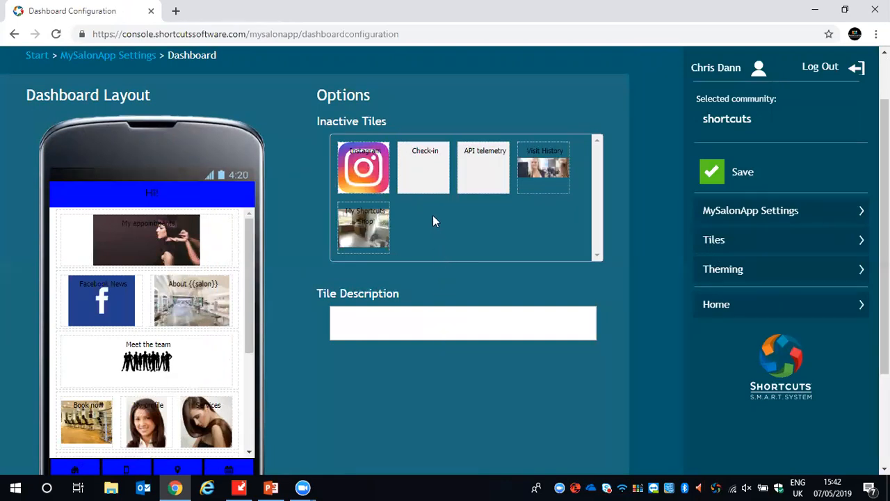
pyautogui.moveTo(373, 165); pyautogui.dragTo(201, 351)
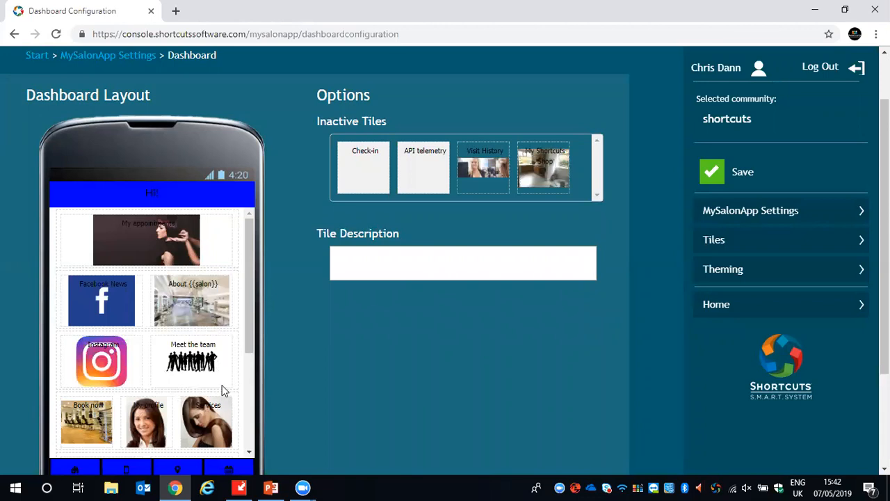
pyautogui.moveTo(112, 361)
pyautogui.mouseDown()
pyautogui.moveTo(162, 279)
pyautogui.moveTo(290, 197)
pyautogui.moveTo(356, 170)
pyautogui.moveTo(363, 180)
pyautogui.moveTo(196, 252)
pyautogui.moveTo(113, 379)
pyautogui.mouseUp()
pyautogui.click(713, 171)
# - Go from the Start page to Client Information and look over its list of client forms
pyautogui.scroll(1, 489, 320)
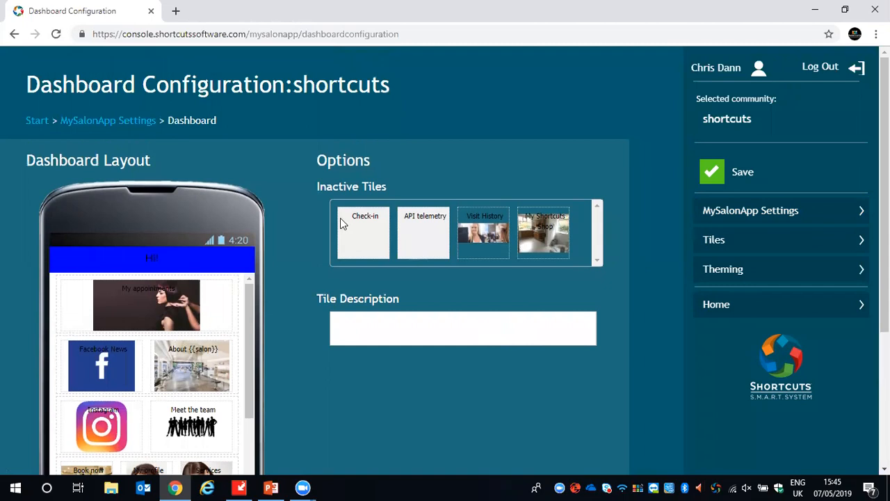
pyautogui.click(36, 123)
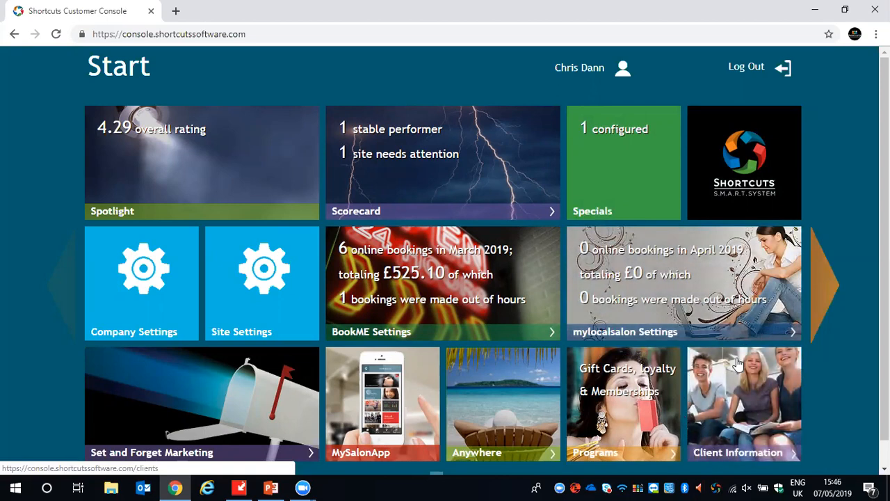
pyautogui.click(758, 392)
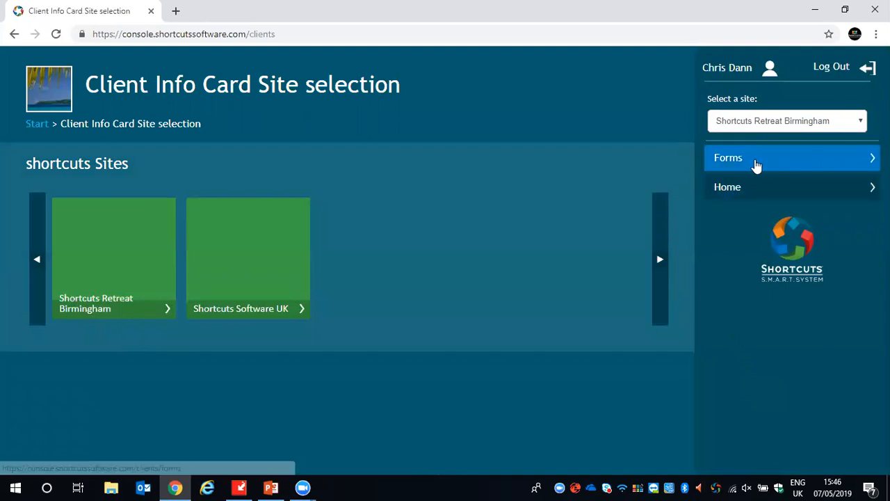
pyautogui.click(756, 165)
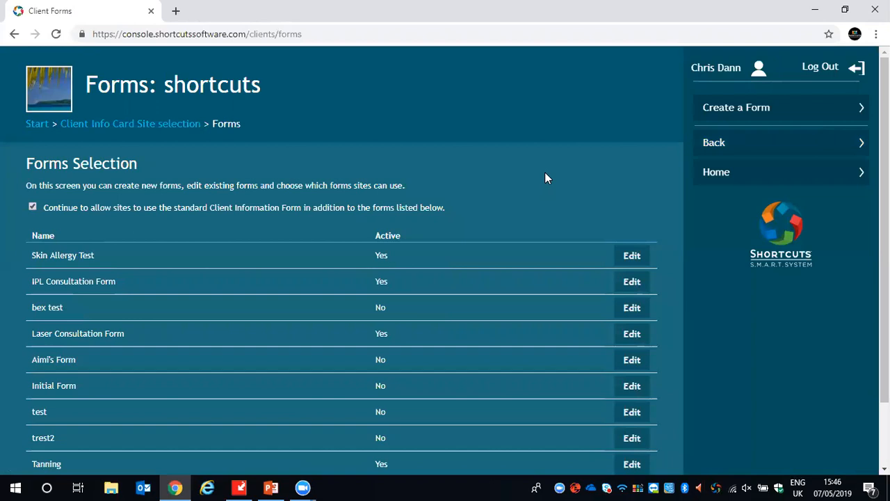
pyautogui.scroll(-2, 465, 192)
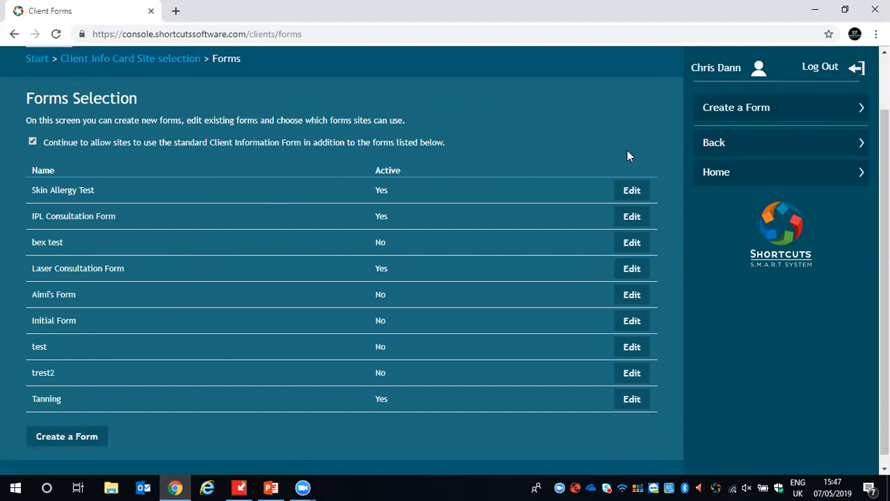
# - Create a new client form named "Webinar Skin Test" and make it active
pyautogui.click(727, 108)
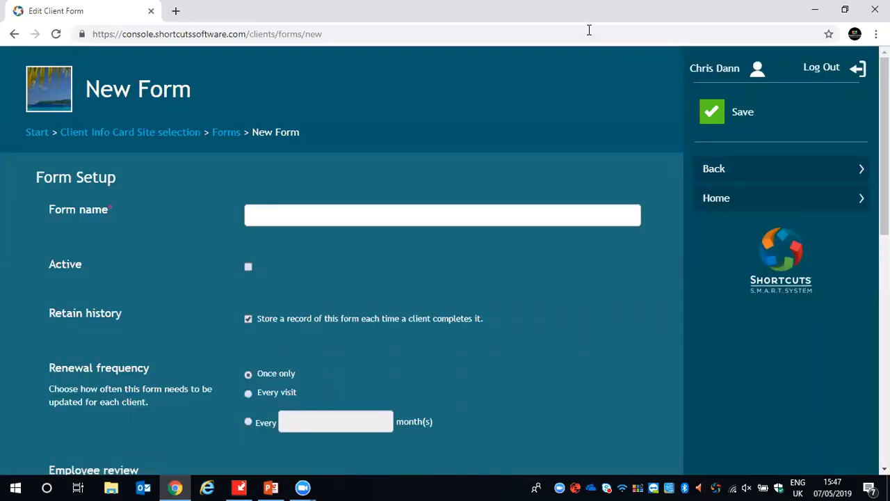
pyautogui.click(273, 208)
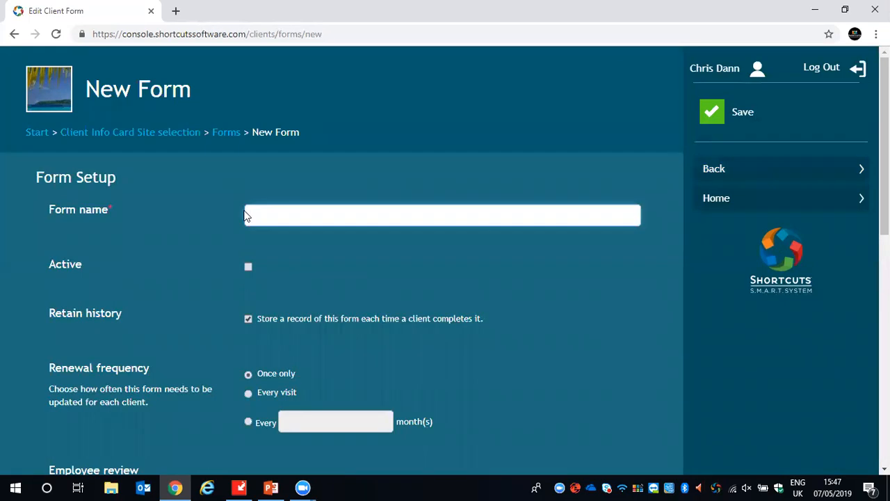
pyautogui.write('Webinar Skin Test')
pyautogui.click(248, 267)
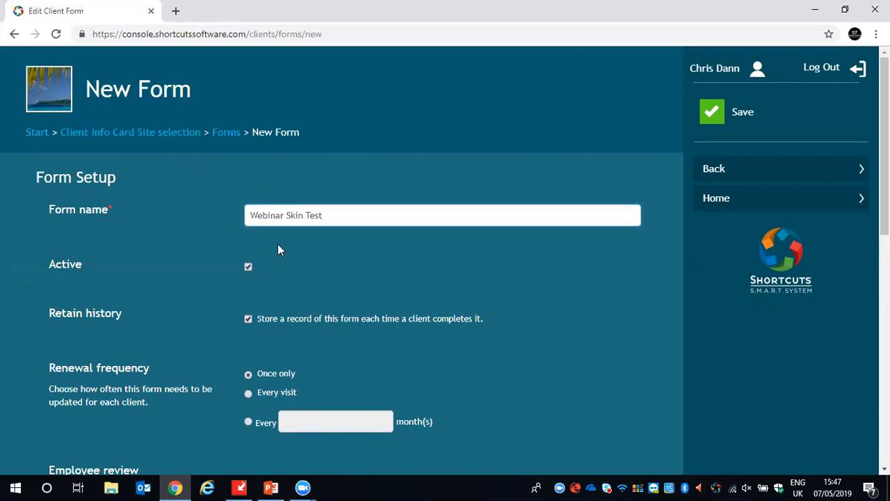
# - Try the renewal frequency option based on a number of months, and return the form to Once only
pyautogui.scroll(-1, 355, 251)
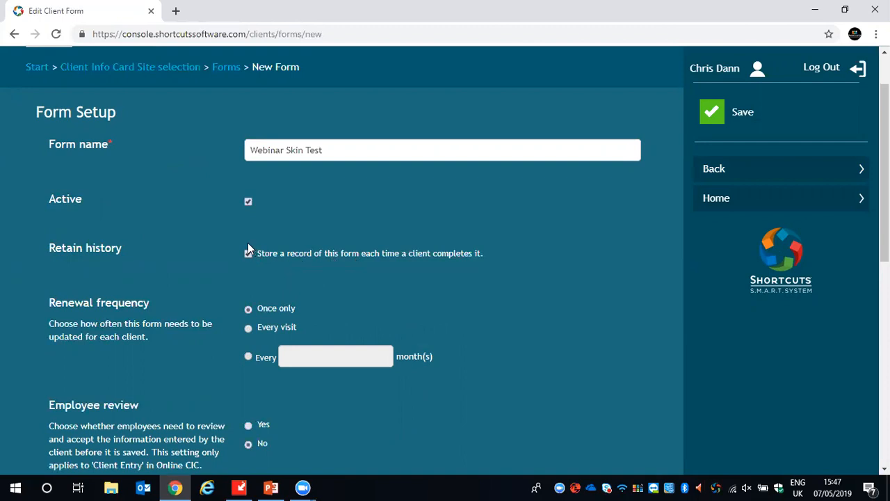
pyautogui.scroll(-1, 257, 243)
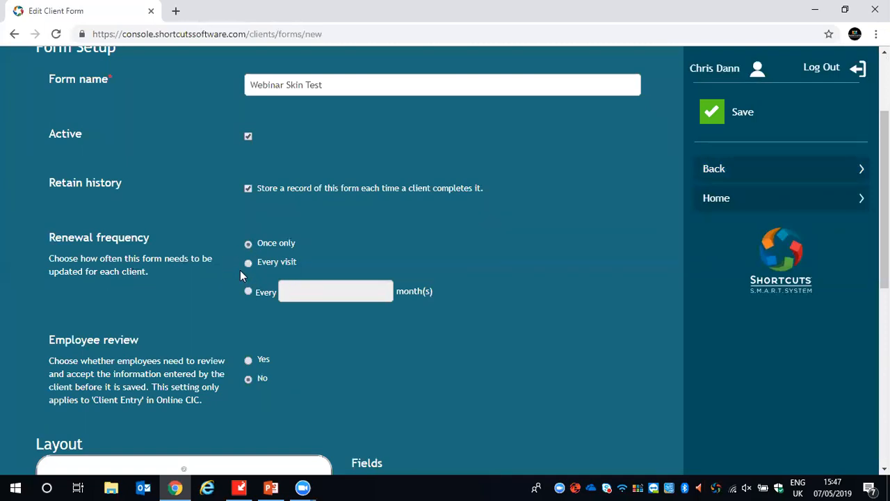
pyautogui.click(249, 291)
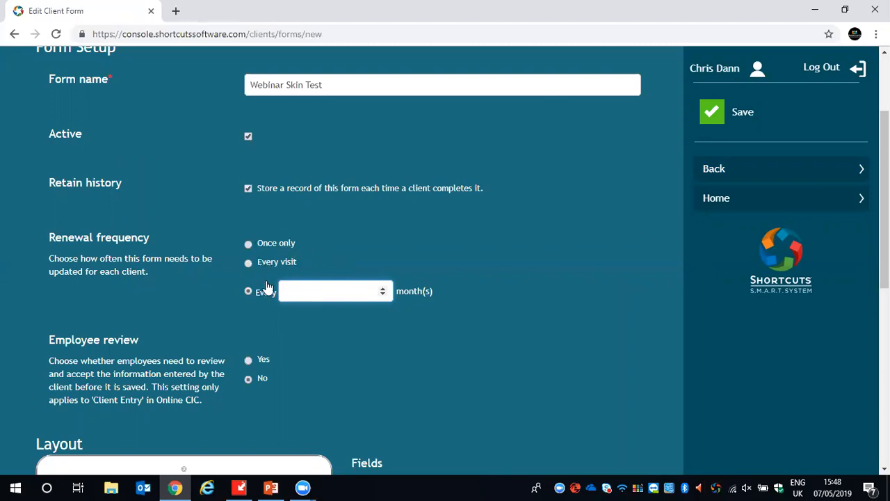
pyautogui.click(250, 244)
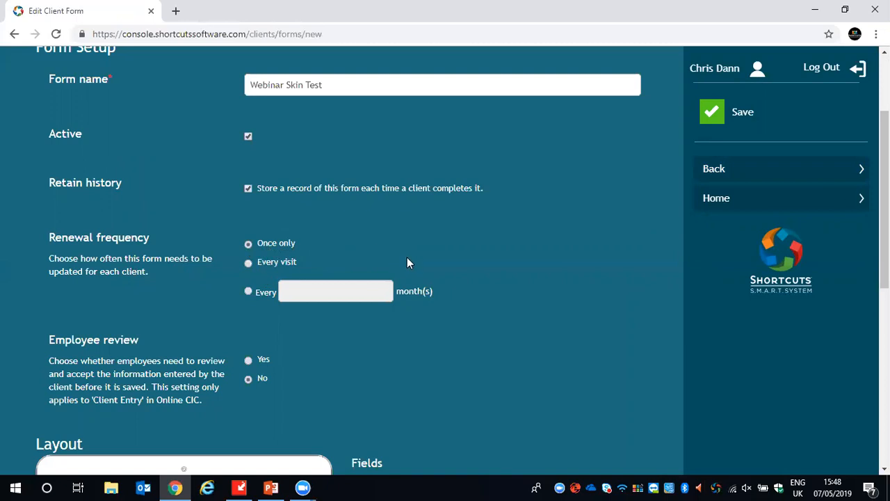
# - Look over the form's employee review setting, the tablet layout and the available Shortcuts client fields
pyautogui.scroll(-1, 434, 295)
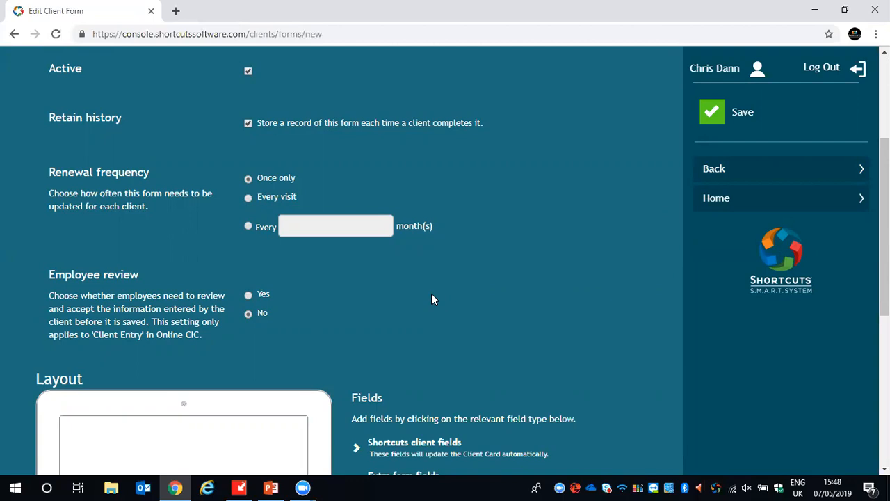
pyautogui.scroll(-3, 410, 300)
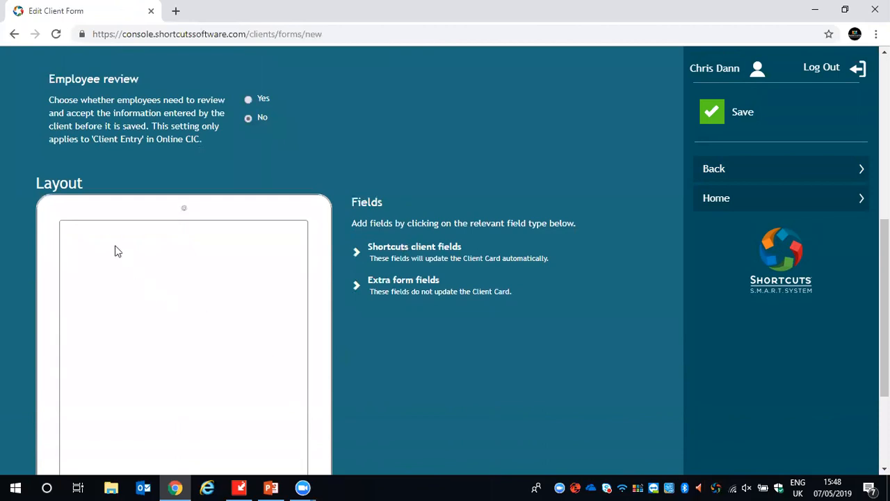
pyautogui.scroll(-1, 111, 247)
pyautogui.scroll(-1, 3, 347)
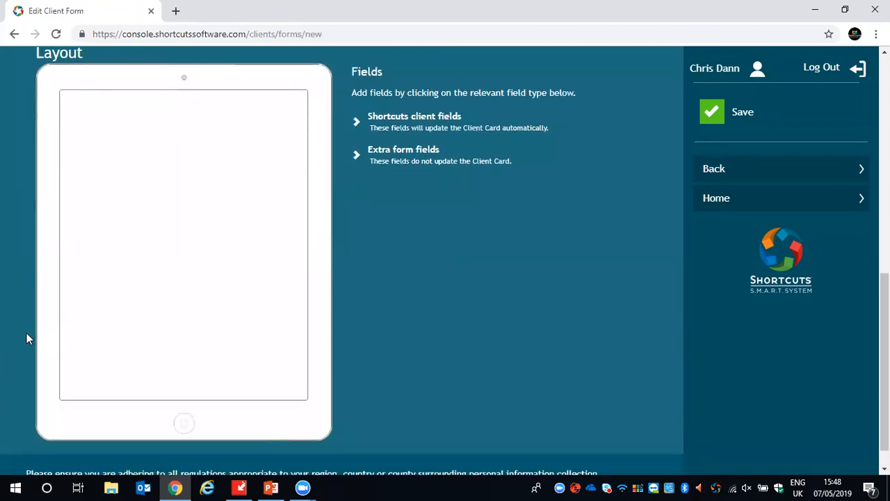
pyautogui.scroll(1, 428, 293)
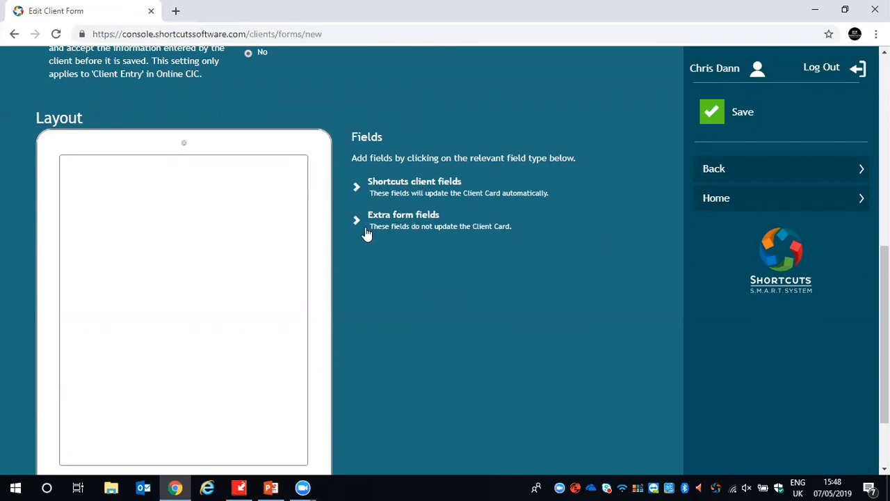
pyautogui.click(357, 190)
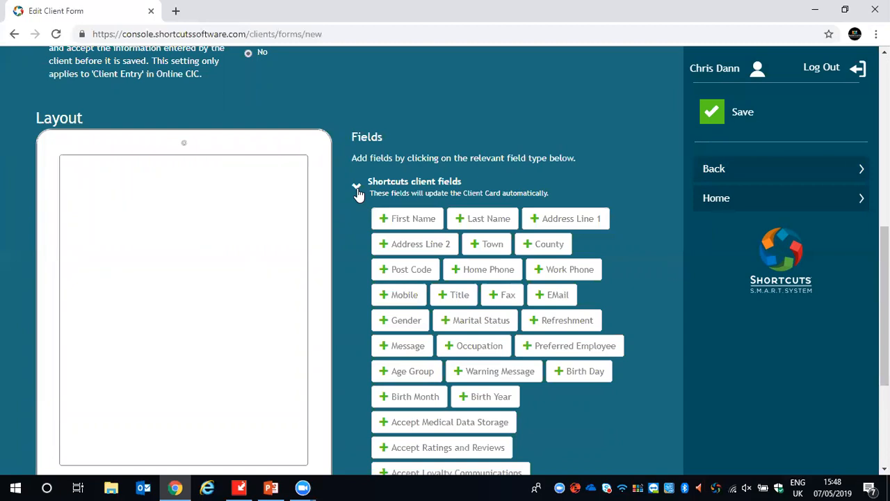
pyautogui.click(359, 190)
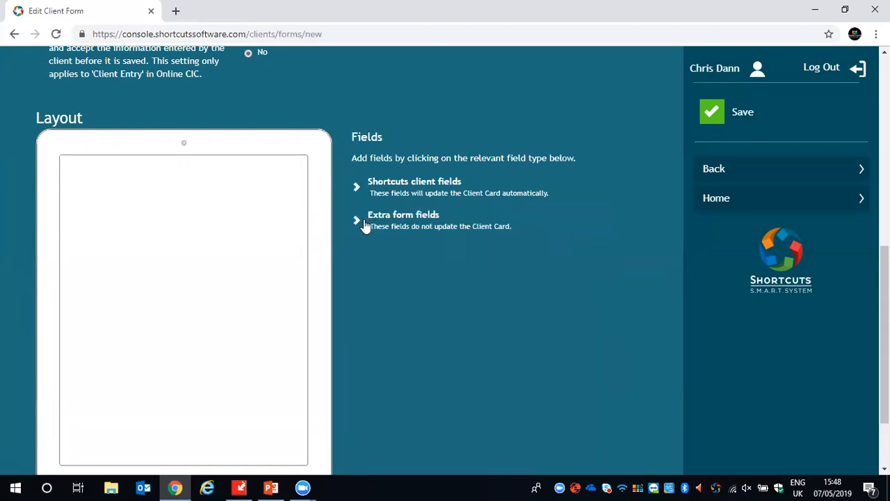
# - Add an Image/Logo field from the extra form fields, align it to the centre, and check its image size settings
pyautogui.click(357, 226)
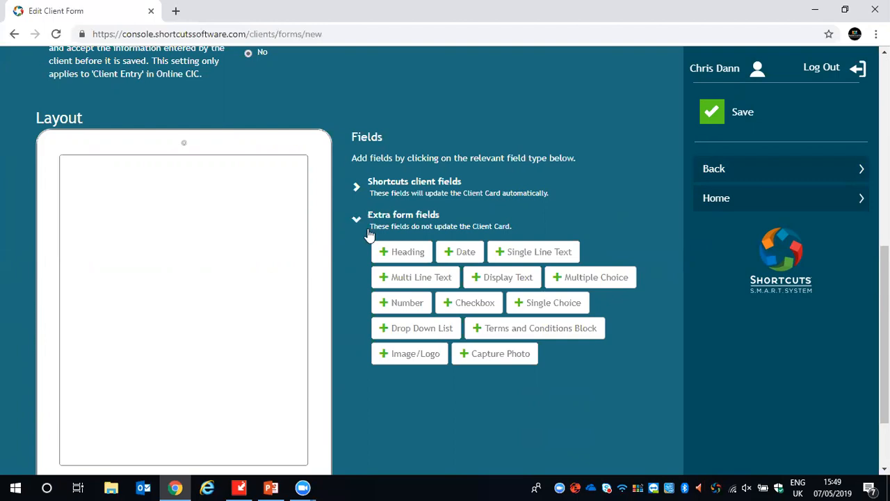
pyautogui.click(389, 356)
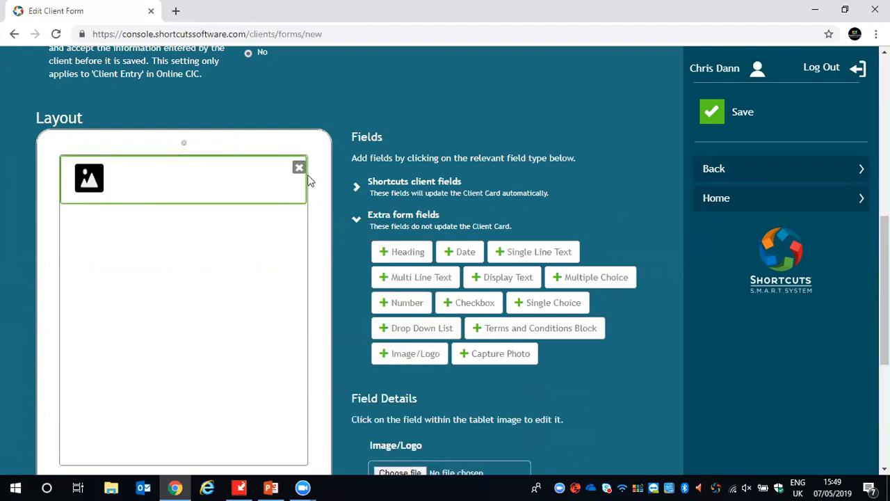
pyautogui.scroll(-1, 314, 245)
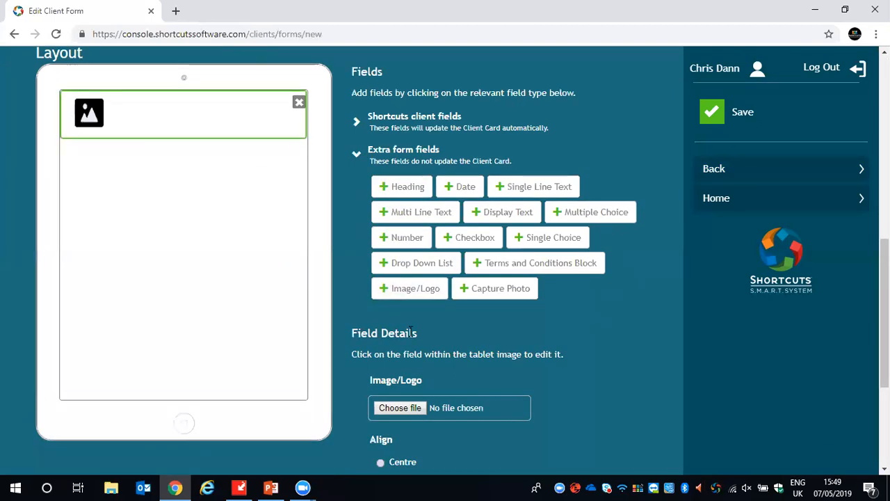
pyautogui.scroll(-1, 410, 334)
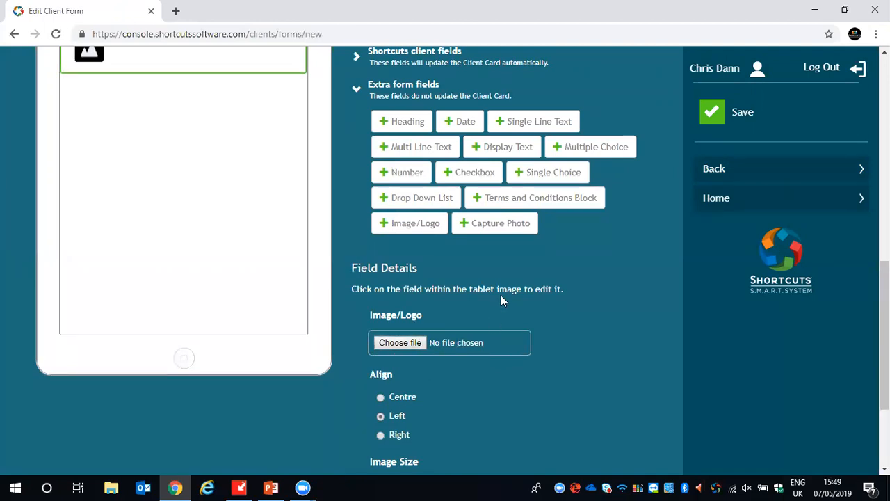
pyautogui.scroll(-1, 500, 257)
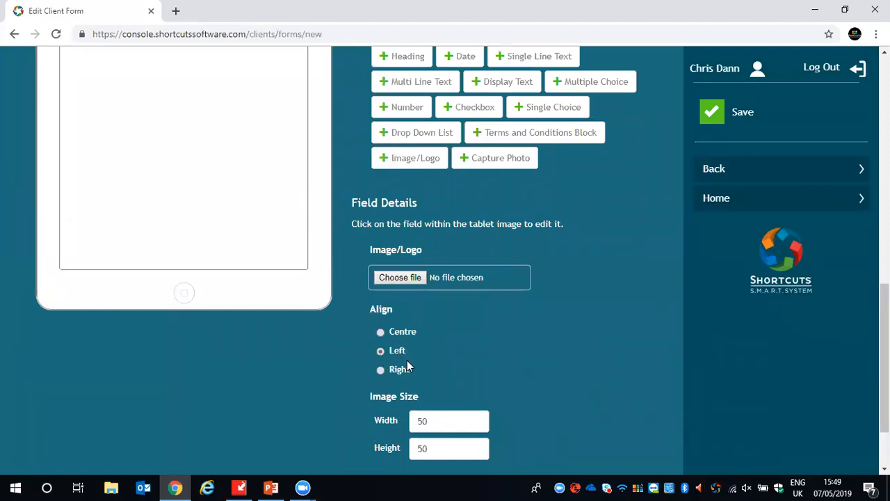
pyautogui.click(383, 333)
pyautogui.scroll(3, 417, 340)
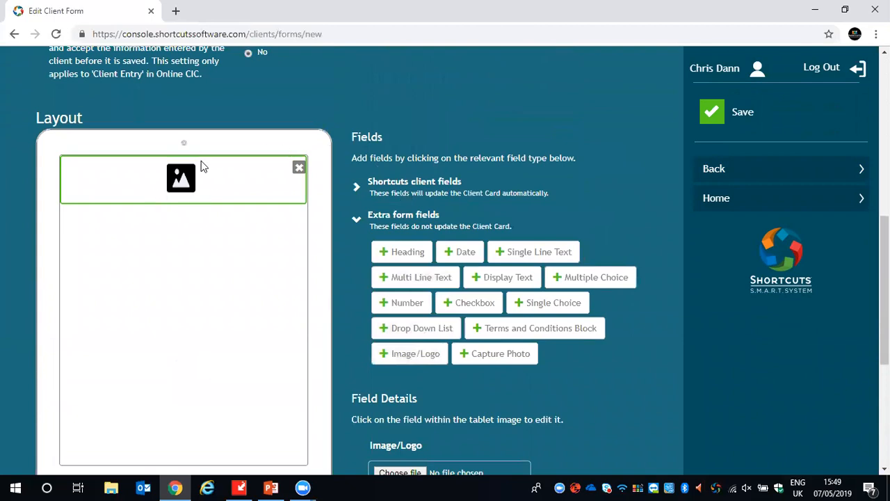
pyautogui.scroll(-4, 383, 270)
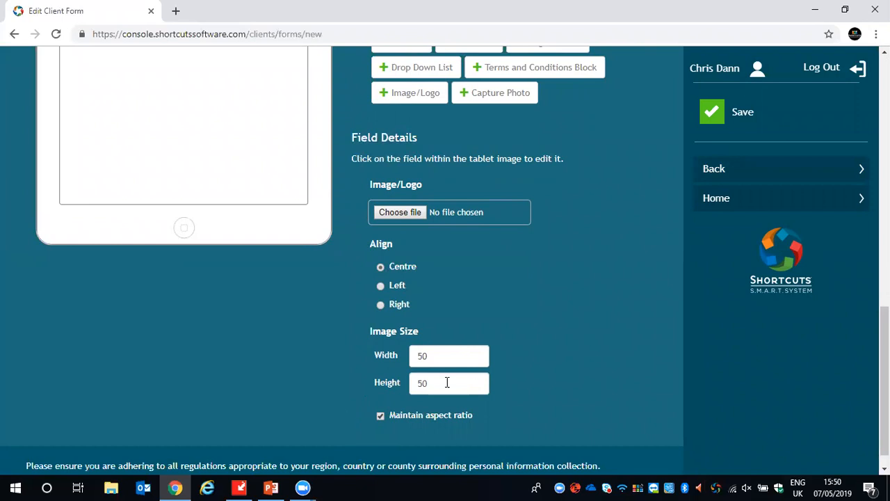
# - Add a heading field to the form layout with the heading text "Webinar Skin Test"
pyautogui.scroll(5, 333, 365)
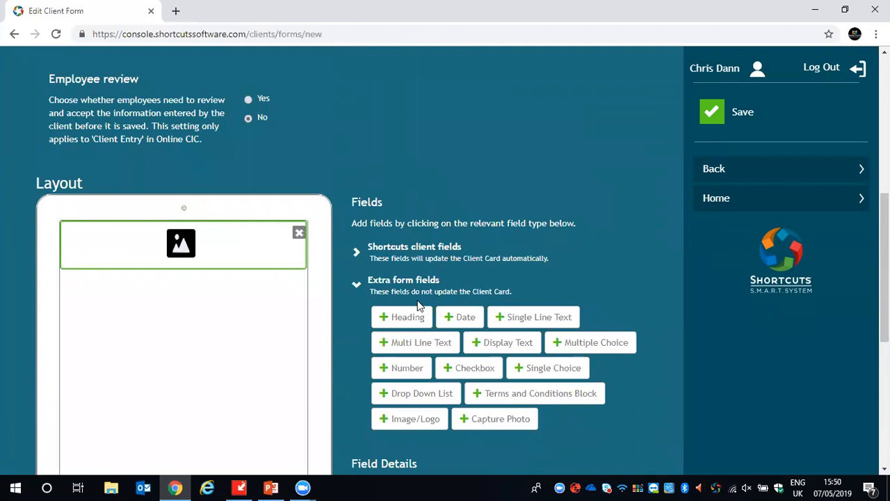
pyautogui.click(397, 319)
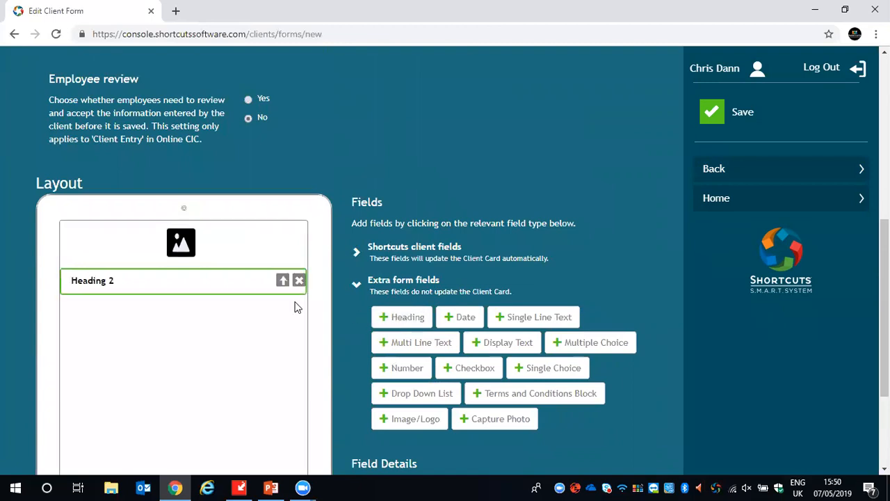
pyautogui.scroll(-2, 269, 336)
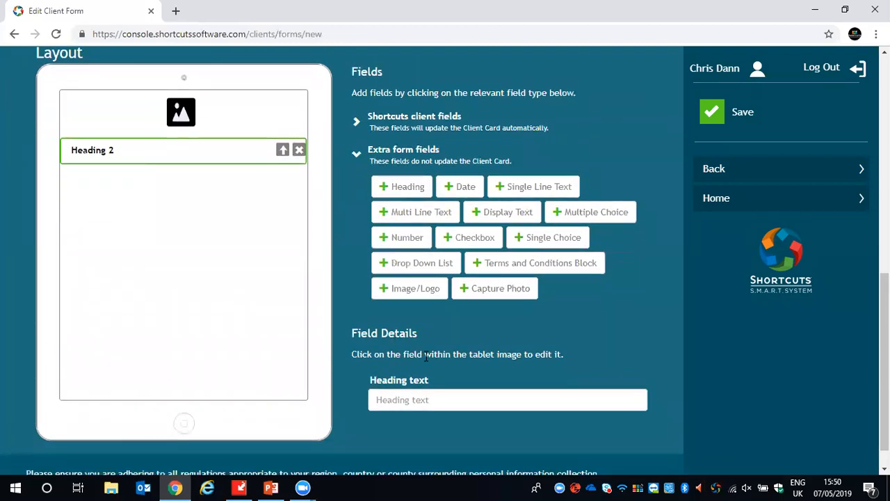
pyautogui.click(440, 397)
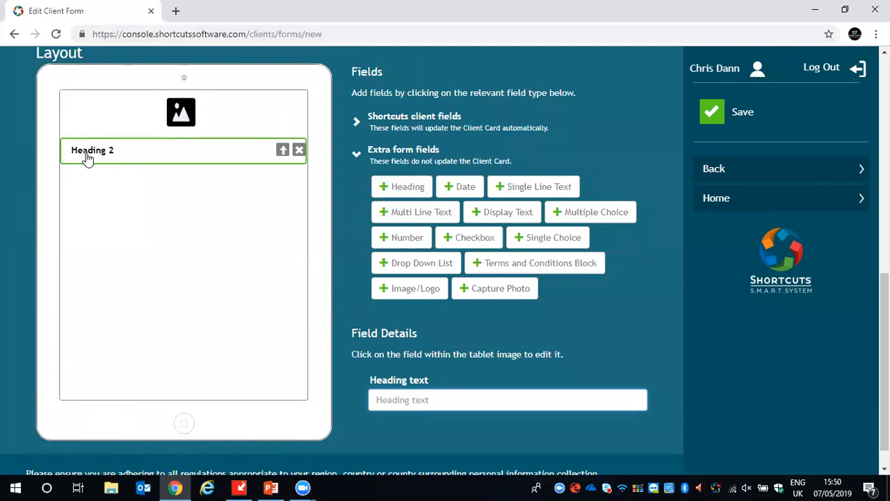
pyautogui.click(156, 151)
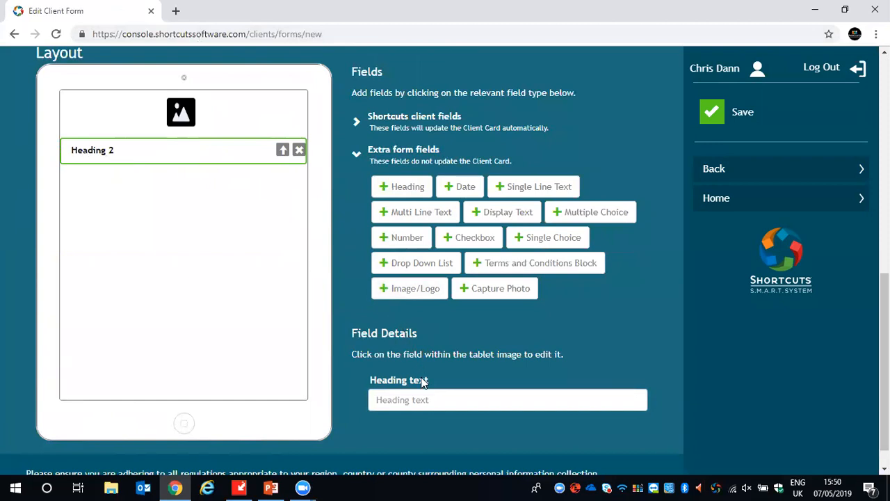
pyautogui.click(422, 398)
pyautogui.write('Webinar Skin Test')
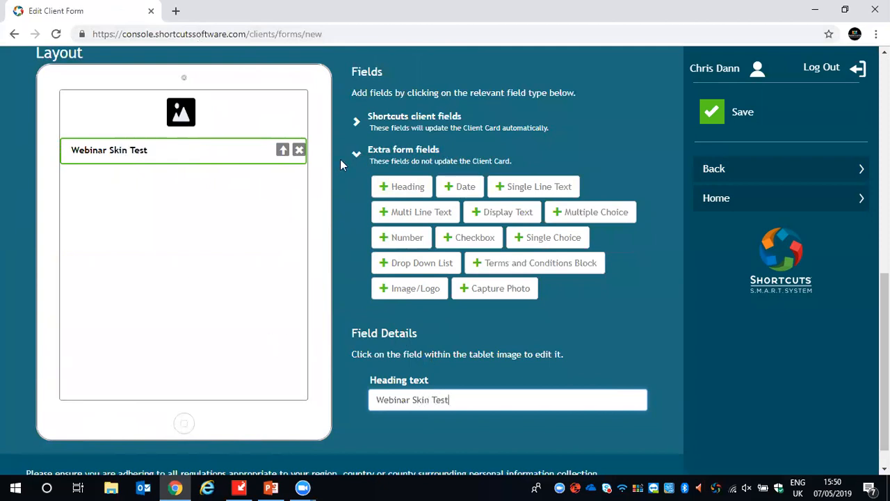
# - Try reordering the form layout by moving the image field below the heading, and return it above the heading
pyautogui.click(251, 118)
pyautogui.click(238, 149)
pyautogui.click(247, 120)
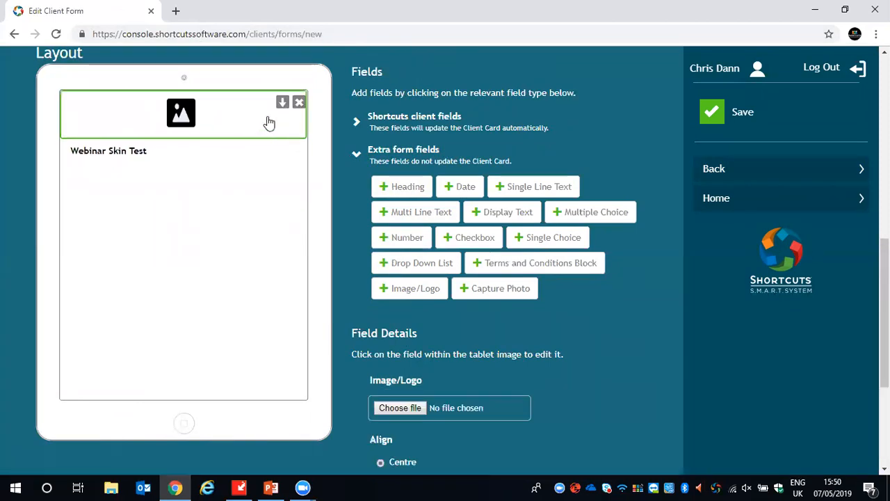
pyautogui.click(237, 153)
pyautogui.click(257, 117)
pyautogui.click(281, 104)
pyautogui.click(282, 129)
pyautogui.click(281, 105)
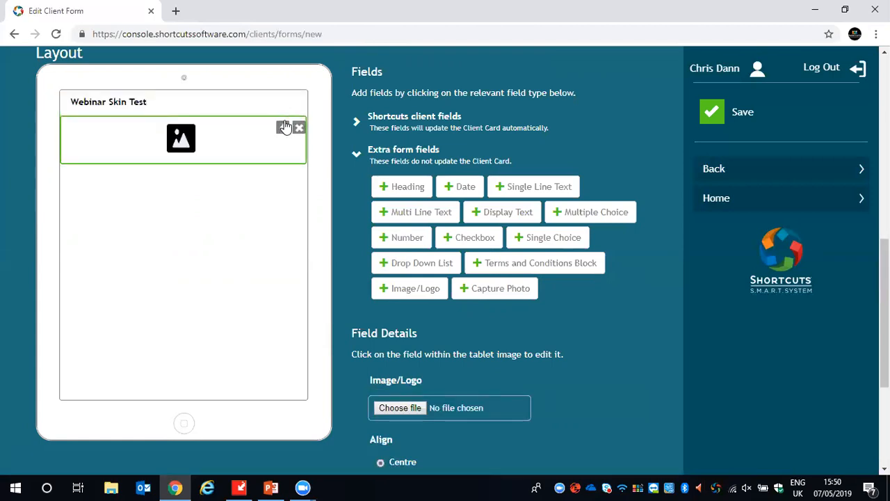
pyautogui.click(281, 129)
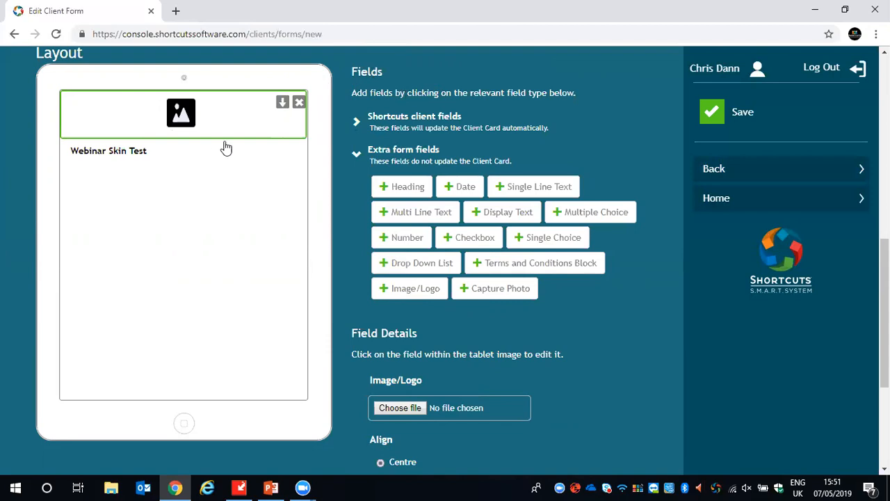
# - Add the First Name, Last Name and Address Line 1 client fields to the form layout below the image
pyautogui.click(357, 155)
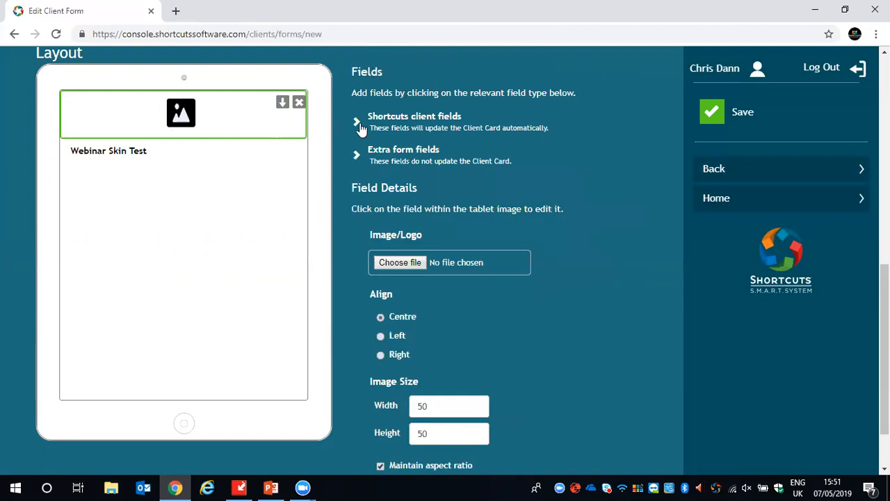
pyautogui.click(359, 125)
pyautogui.click(405, 151)
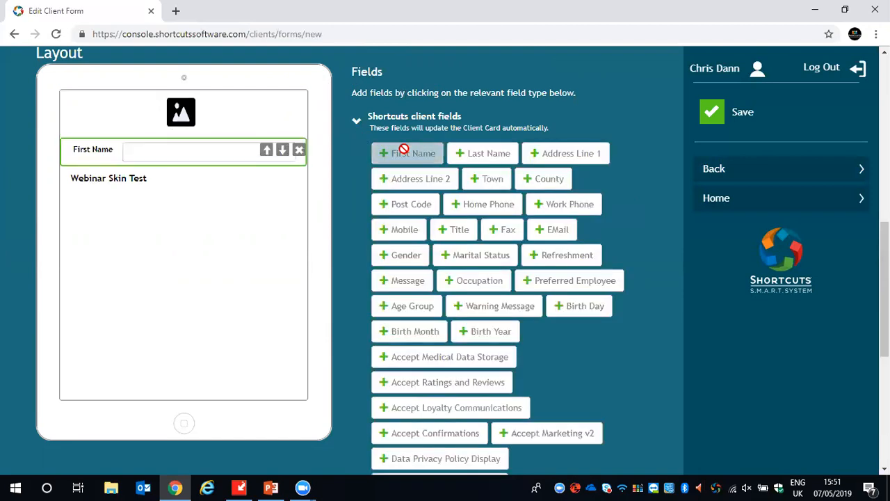
pyautogui.click(481, 149)
pyautogui.click(546, 153)
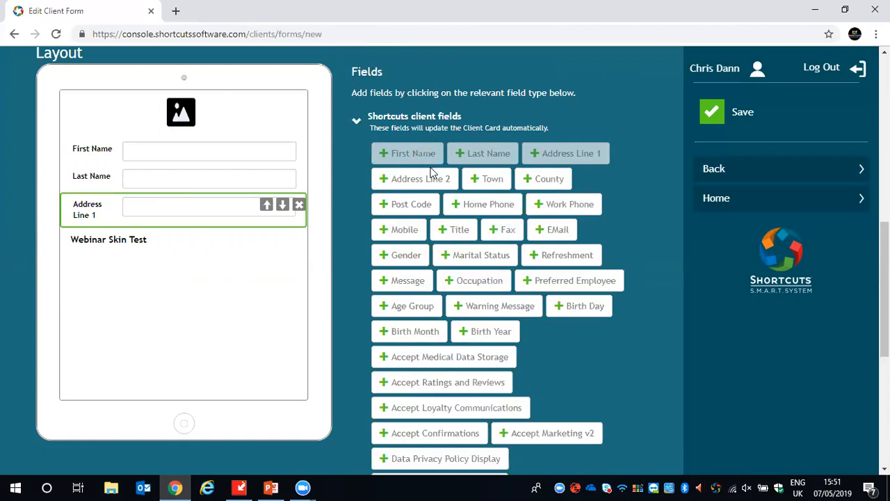
# - Add the Home Phone, Post Code and Mobile client fields, and move Mobile above Home Phone
pyautogui.click(462, 204)
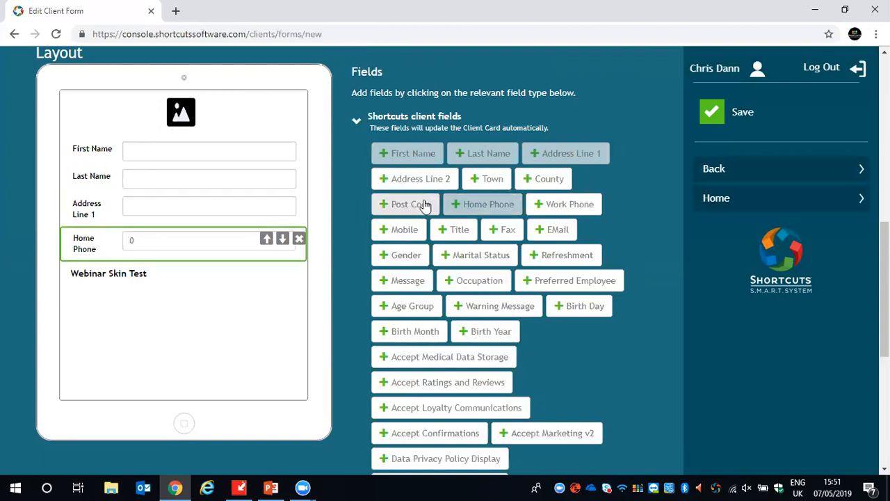
pyautogui.click(424, 204)
pyautogui.click(411, 232)
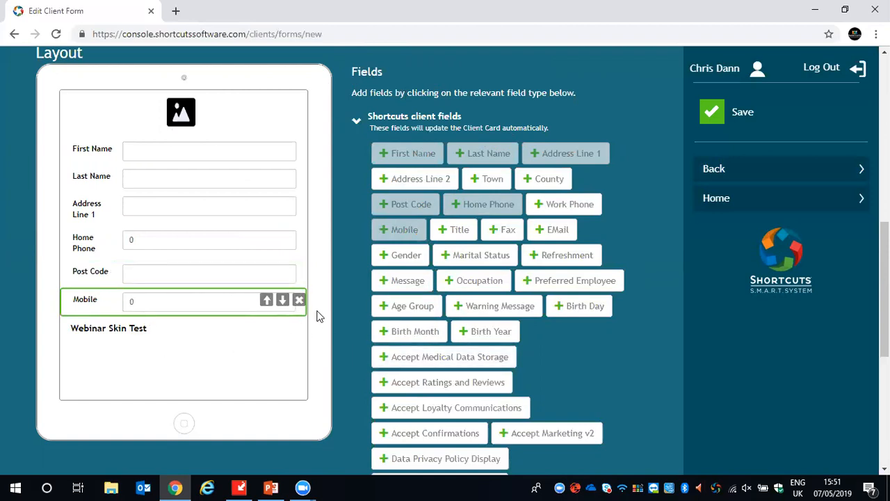
pyautogui.click(267, 300)
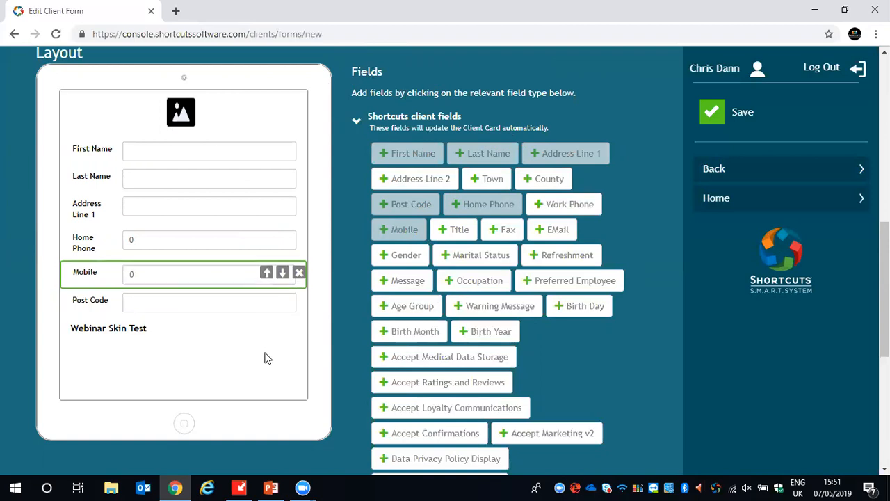
pyautogui.click(266, 273)
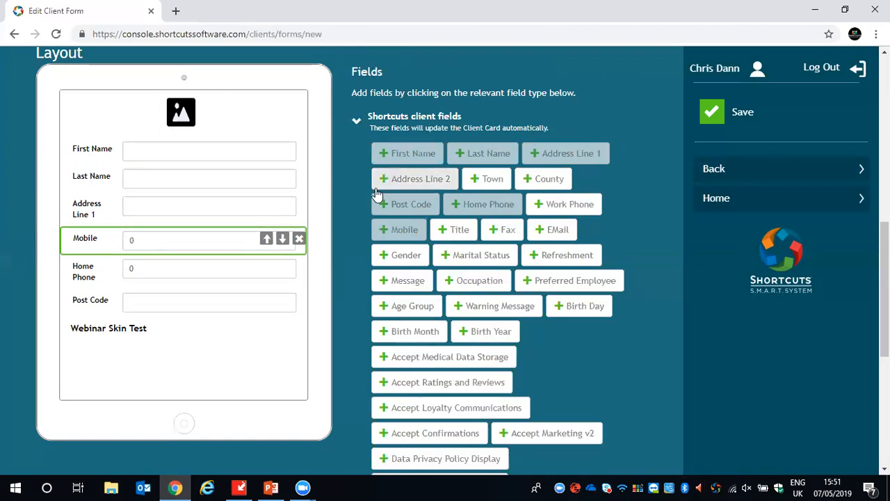
# - Add the Accept Medical Data Storage and Accept Ratings and Reviews client fields below the Mobile field
pyautogui.scroll(-1, 462, 254)
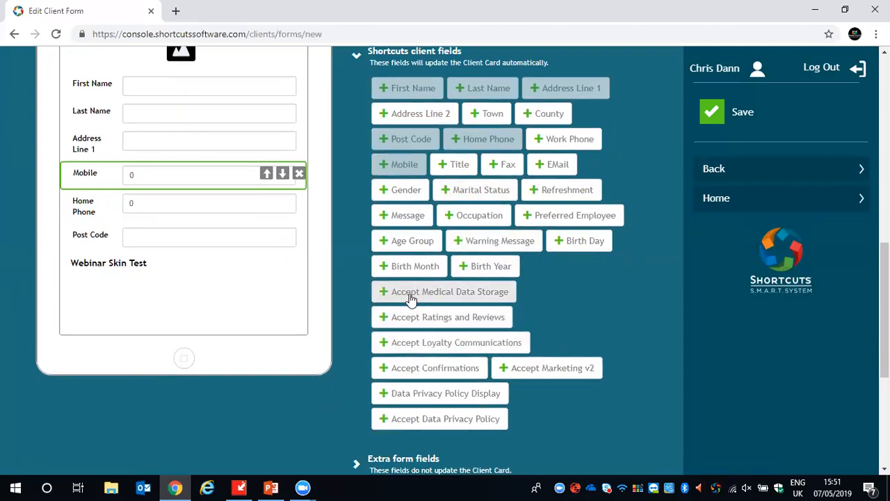
pyautogui.click(454, 295)
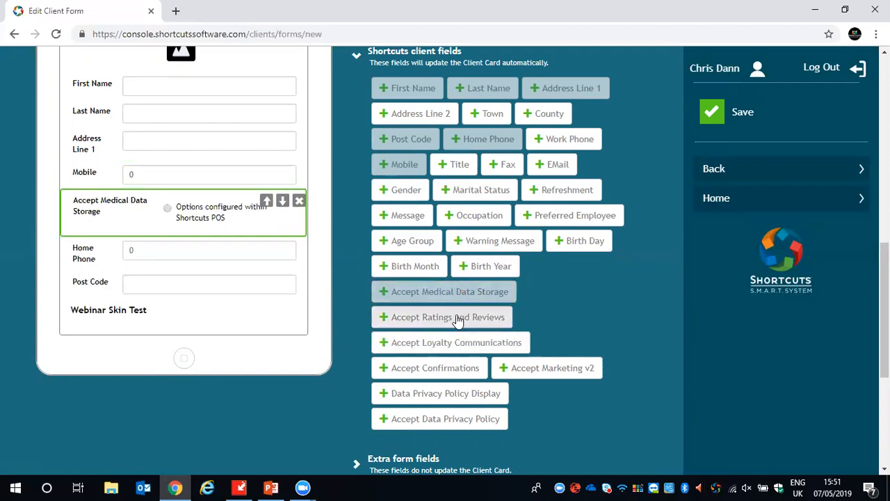
pyautogui.click(458, 319)
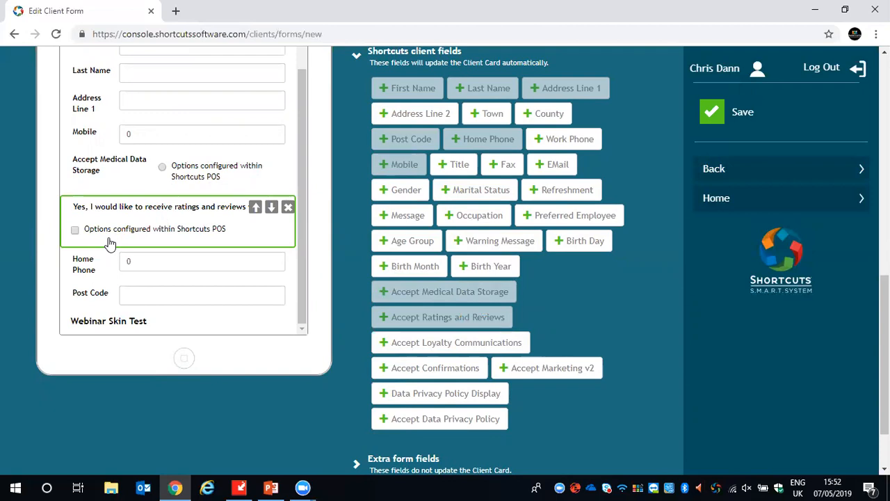
# - Move the Webinar Skin Test heading up the form layout so it sits directly above the First Name field
pyautogui.click(192, 326)
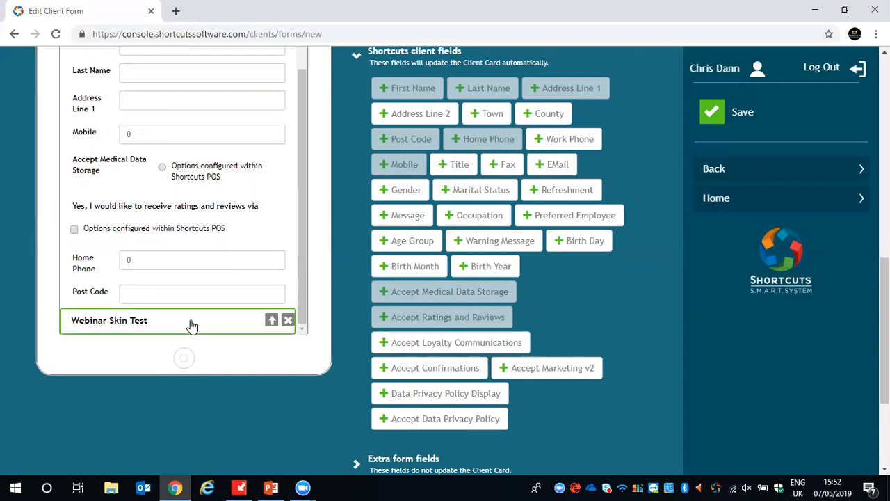
pyautogui.click(271, 321)
pyautogui.click(255, 292)
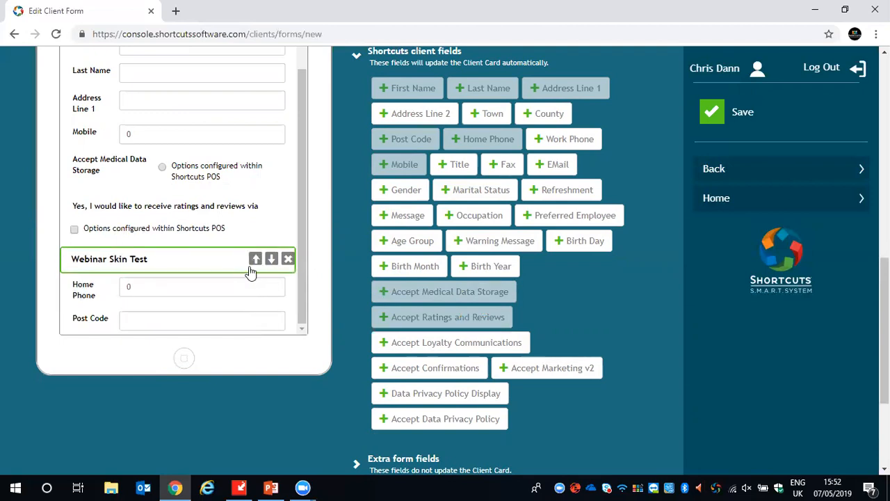
pyautogui.click(254, 259)
pyautogui.click(254, 203)
pyautogui.click(255, 162)
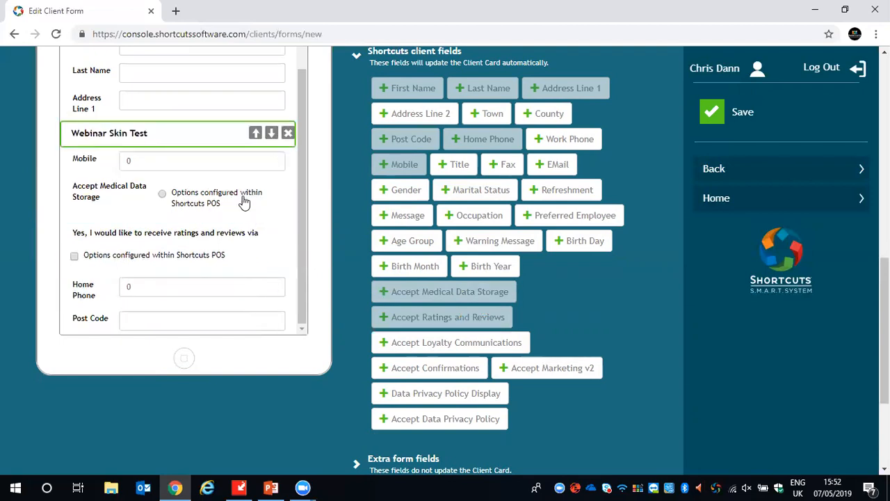
pyautogui.scroll(1, 244, 201)
pyautogui.click(255, 175)
pyautogui.click(254, 139)
pyautogui.click(255, 113)
# - Move Home Phone above the ratings and reviews field, and move Post Code above Accept Medical Data Storage
pyautogui.scroll(-3, 258, 170)
pyautogui.click(217, 222)
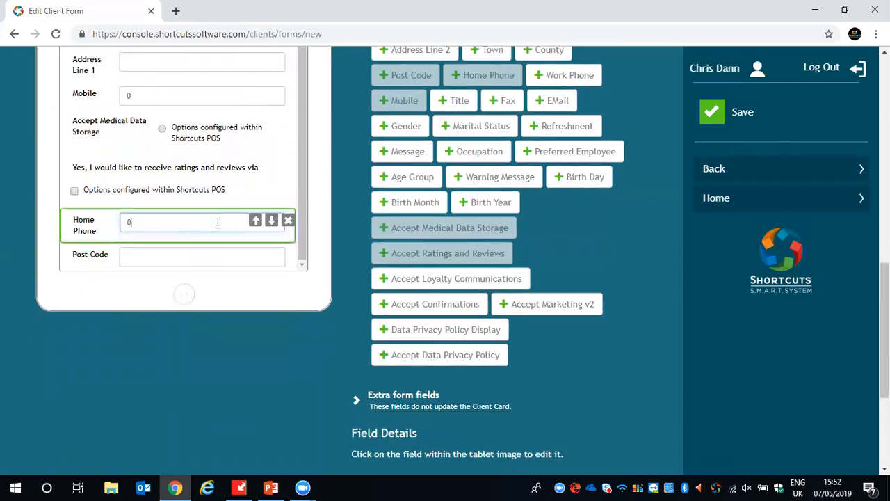
pyautogui.click(255, 220)
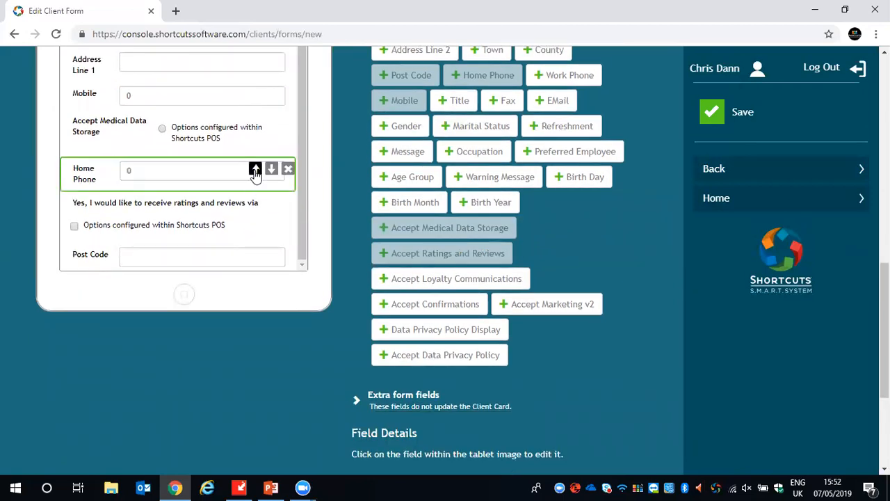
pyautogui.click(186, 254)
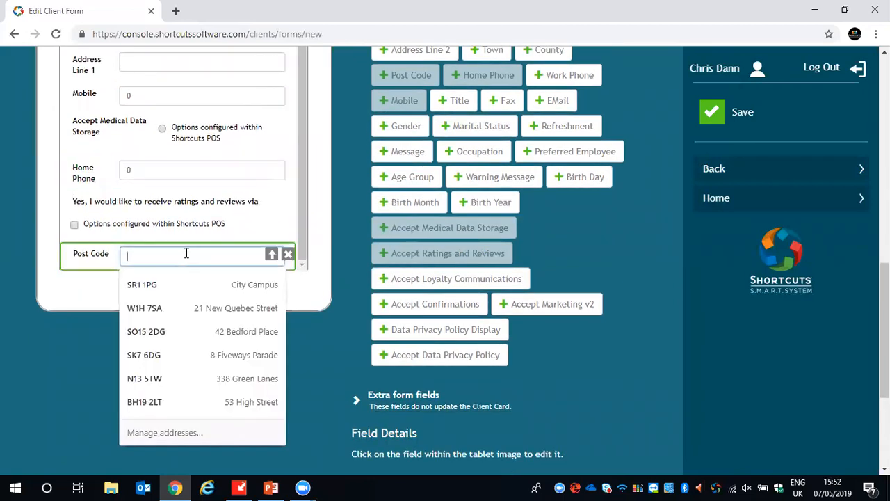
pyautogui.click(270, 255)
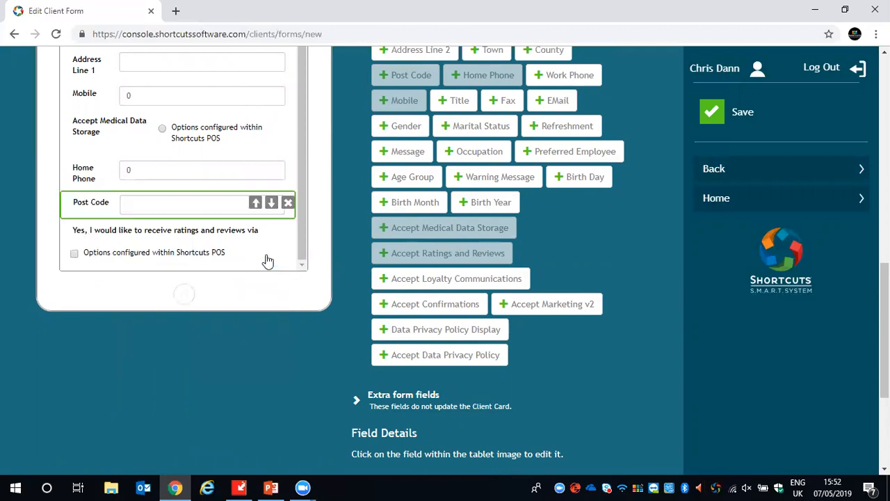
pyautogui.click(256, 206)
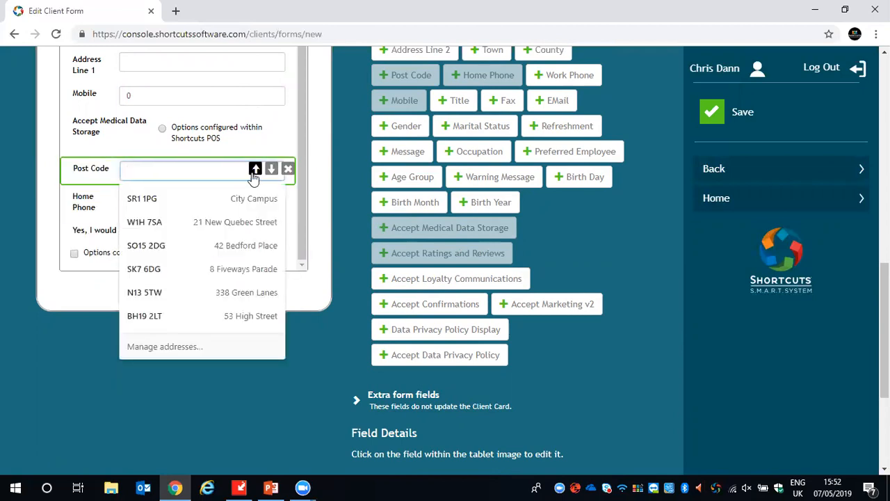
pyautogui.click(255, 169)
# - Move the Home Phone field up the form layout to sit between Mobile and Post Code
pyautogui.click(93, 202)
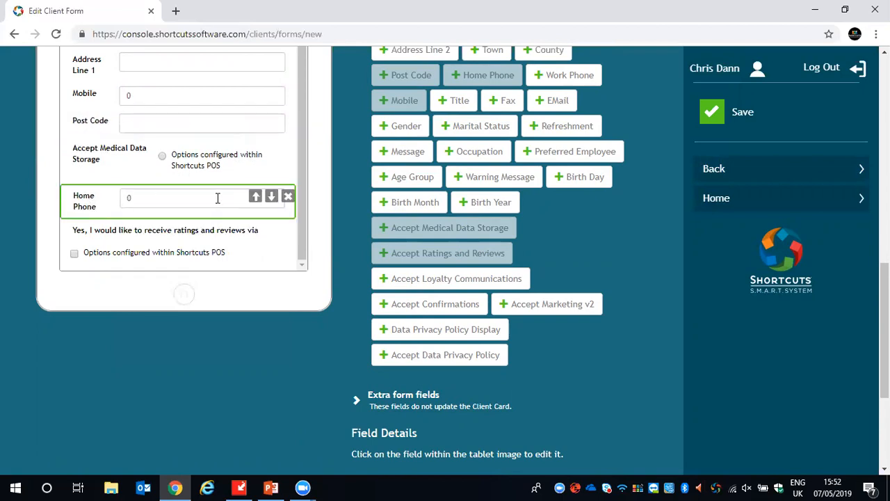
pyautogui.click(255, 196)
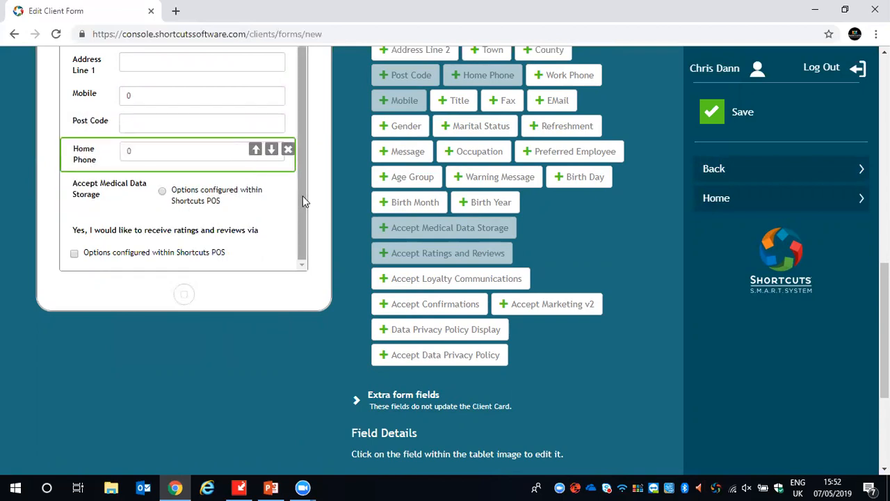
pyautogui.click(255, 149)
pyautogui.scroll(1, 263, 212)
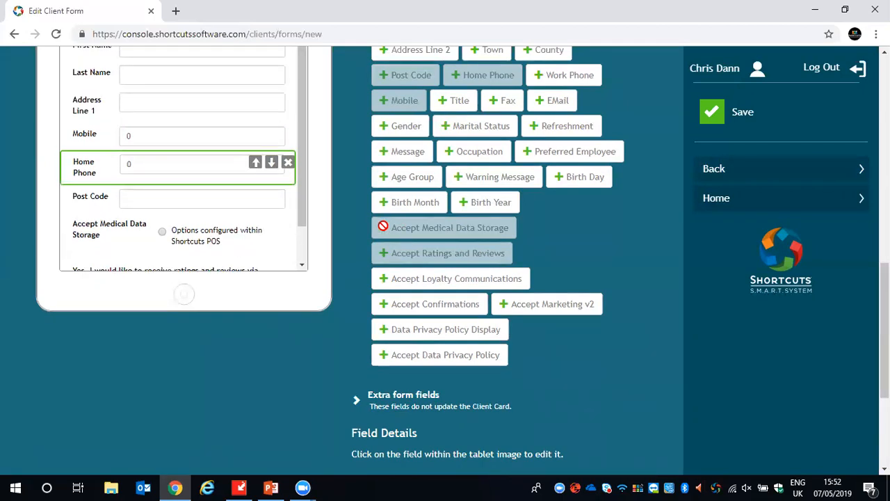
pyautogui.scroll(1, 349, 226)
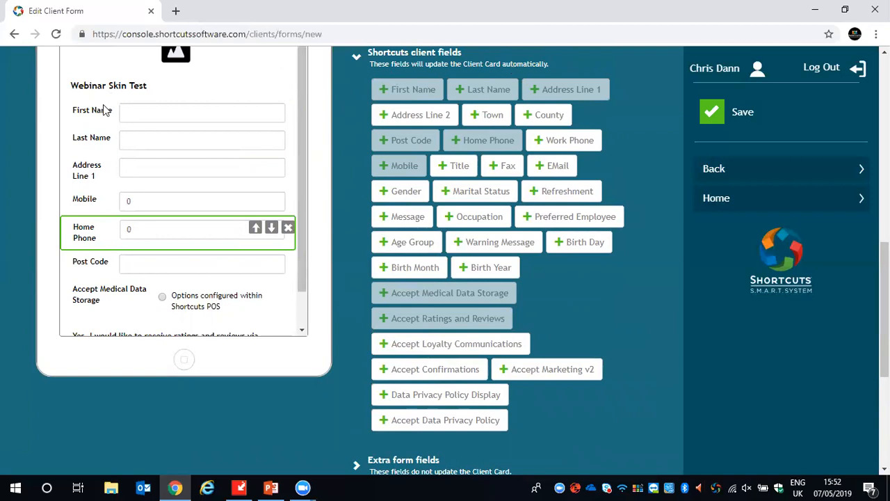
pyautogui.scroll(-1, 296, 150)
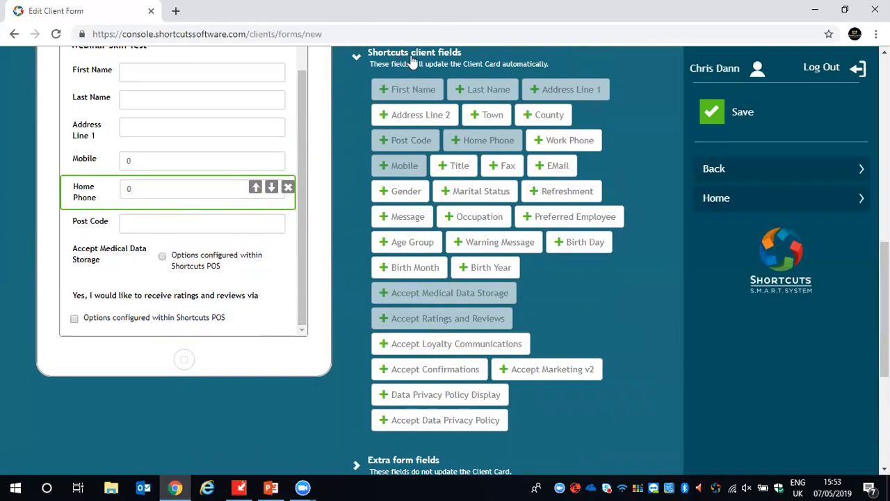
# - Add a Single Choice extra form field below the ratings and reviews field, labelled "Do you smoke?"
pyautogui.click(379, 57)
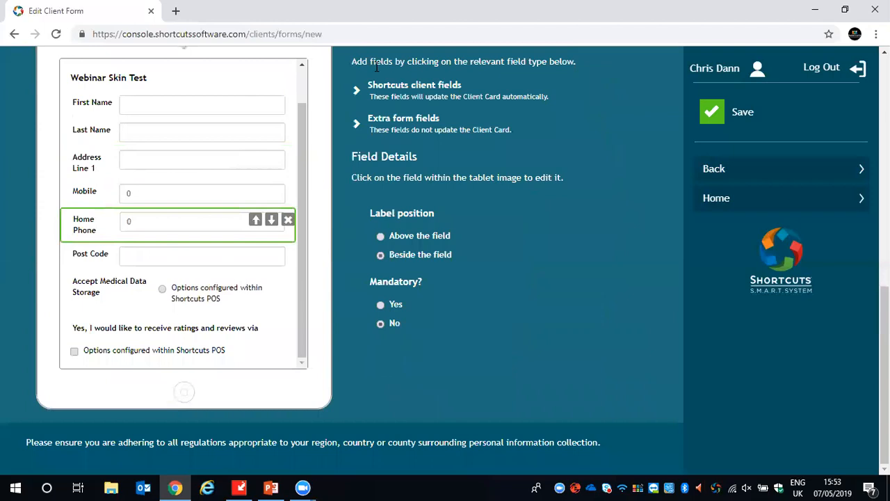
pyautogui.click(357, 123)
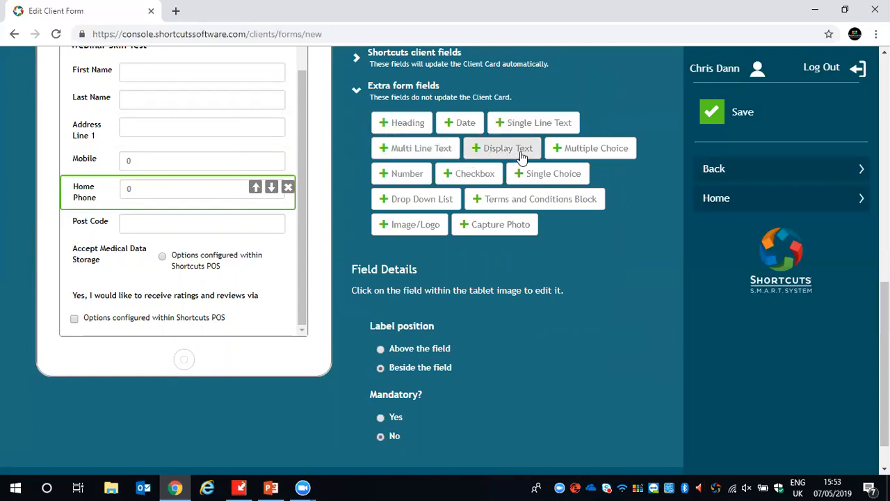
pyautogui.click(529, 180)
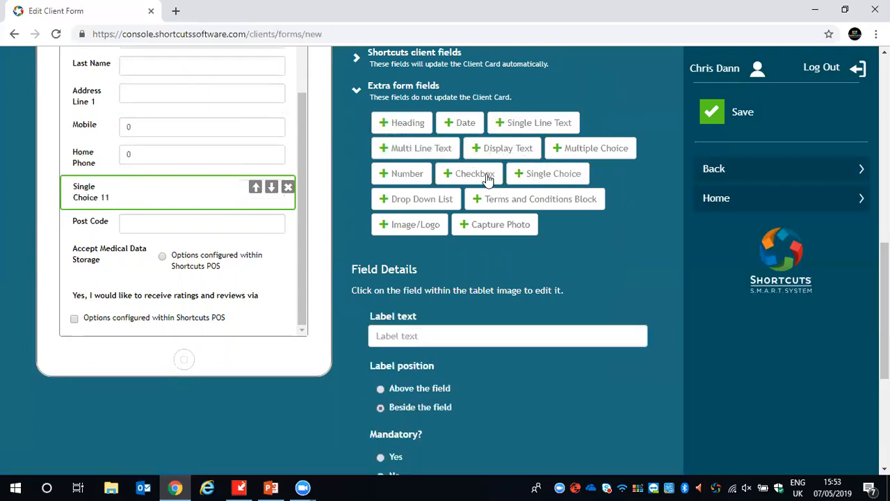
pyautogui.click(288, 187)
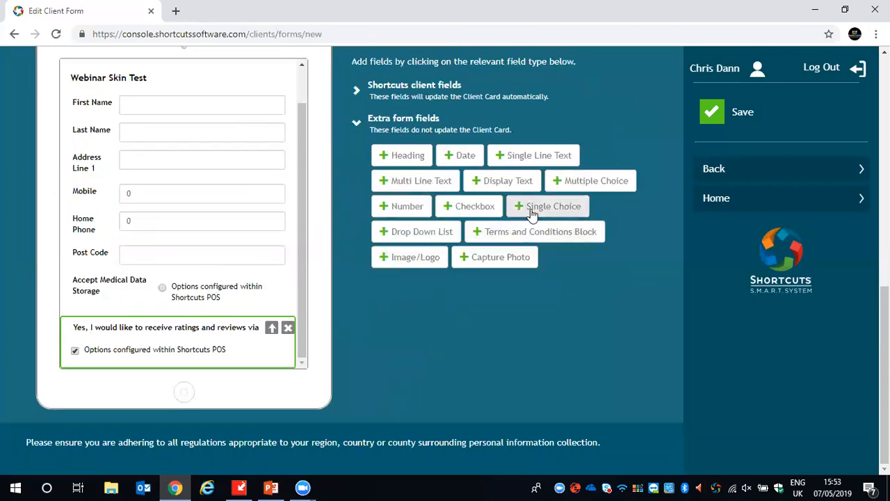
pyautogui.click(531, 208)
pyautogui.click(427, 302)
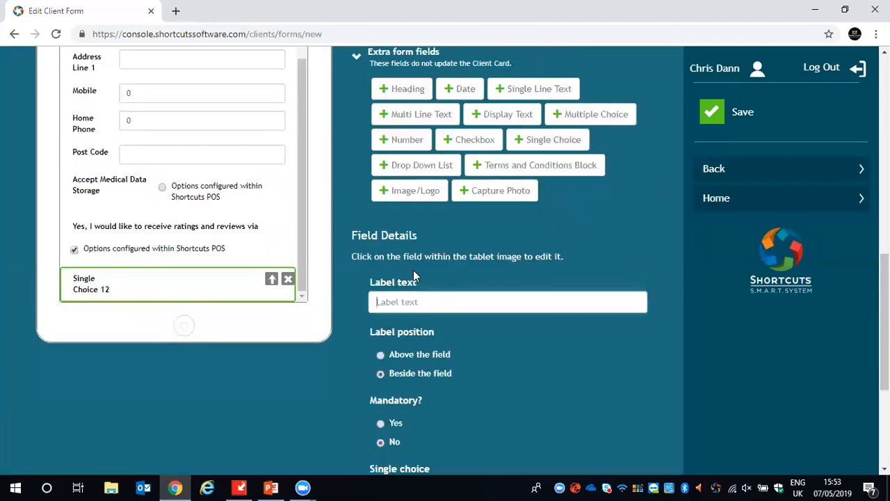
pyautogui.write('Do you smoke?')
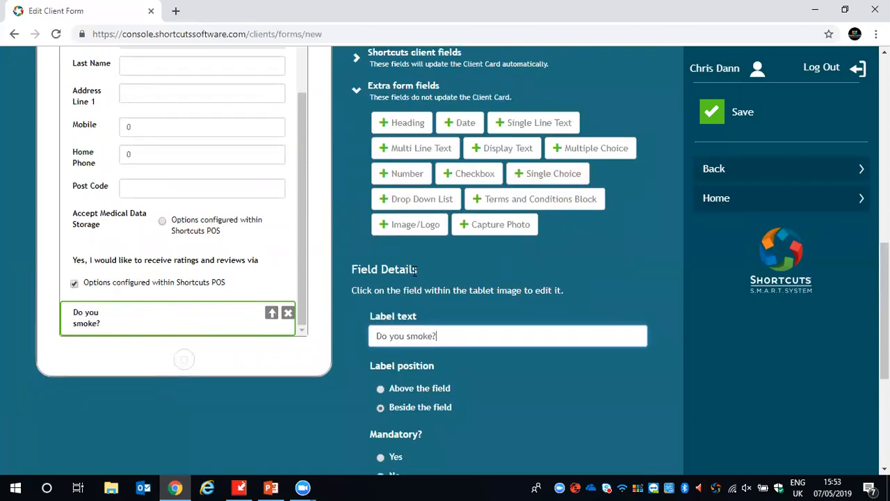
# - Set the smoking question's label position to Above the field, trying both positions, and set Mandatory to No
pyautogui.scroll(-1, 472, 272)
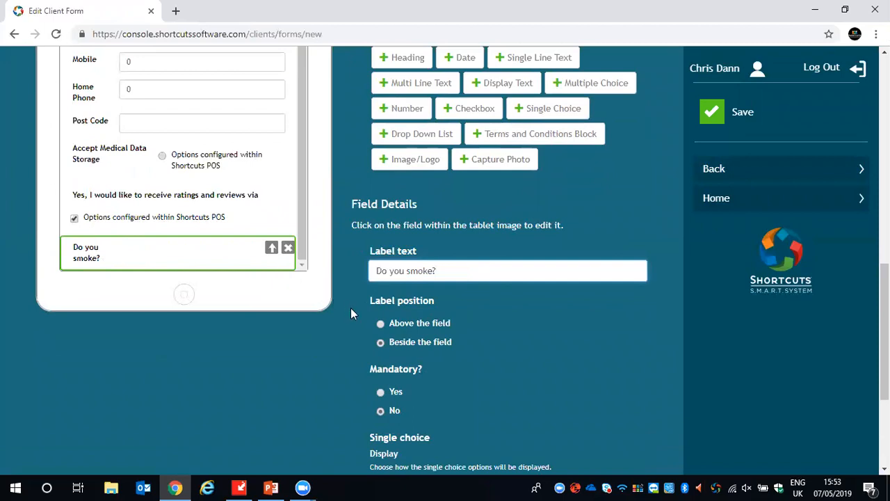
pyautogui.click(381, 323)
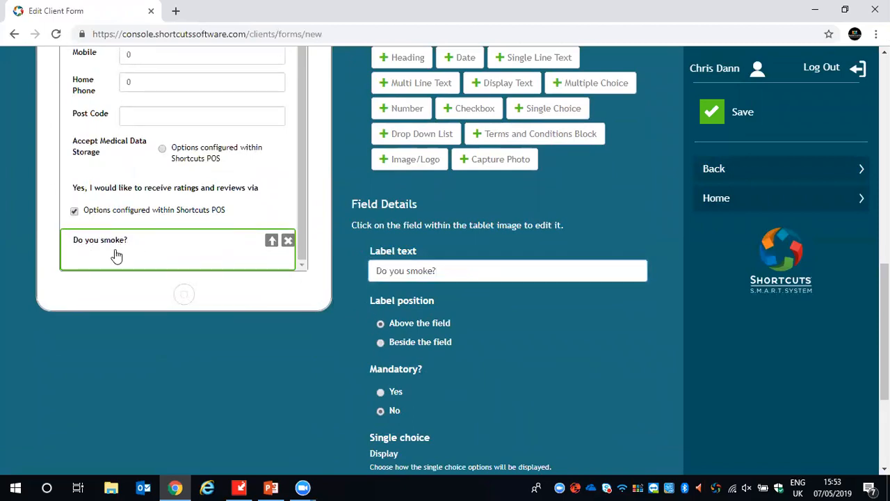
pyautogui.click(379, 344)
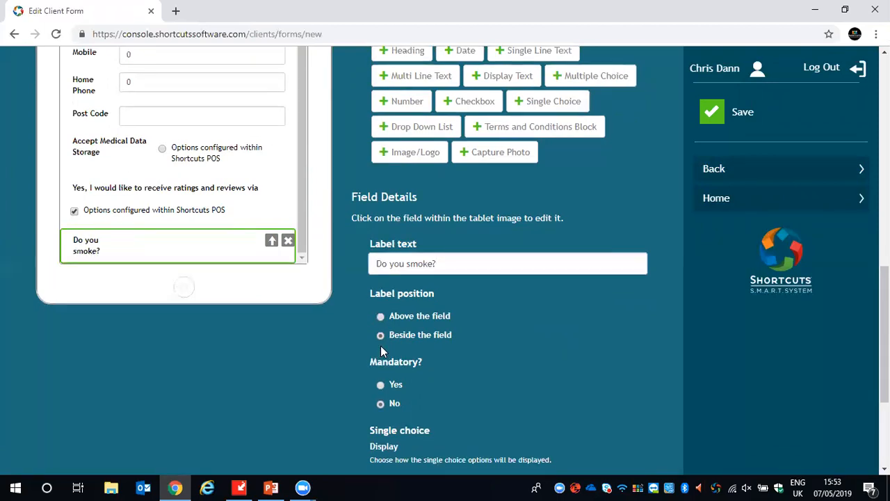
pyautogui.click(381, 316)
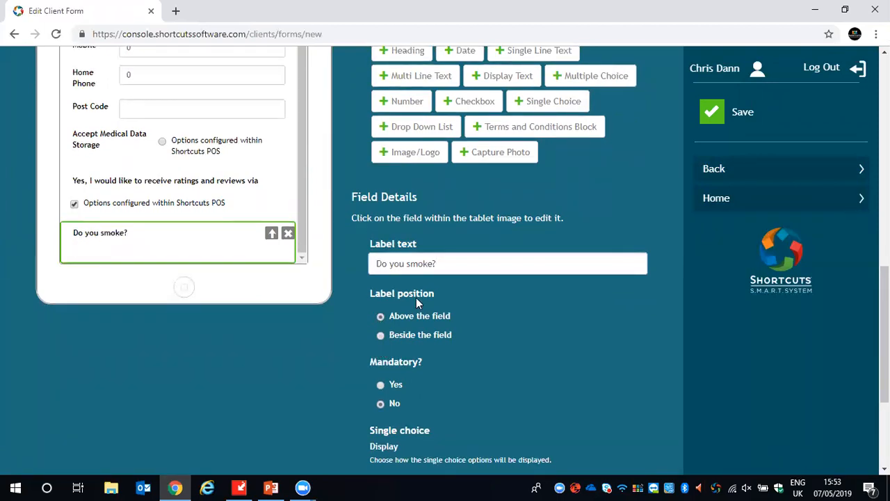
pyautogui.scroll(-1, 421, 296)
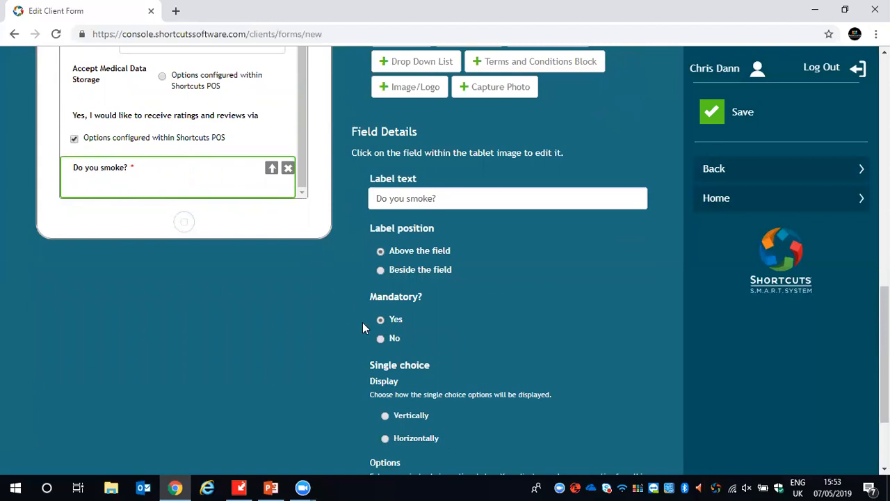
pyautogui.scroll(-1, 449, 335)
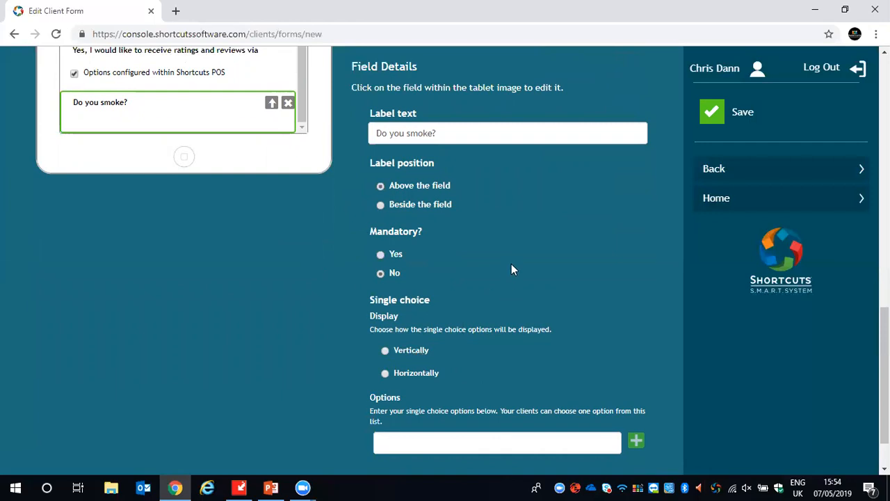
# - Add Yes and No as the single choice options for the "Do you smoke?" field
pyautogui.scroll(-1, 511, 267)
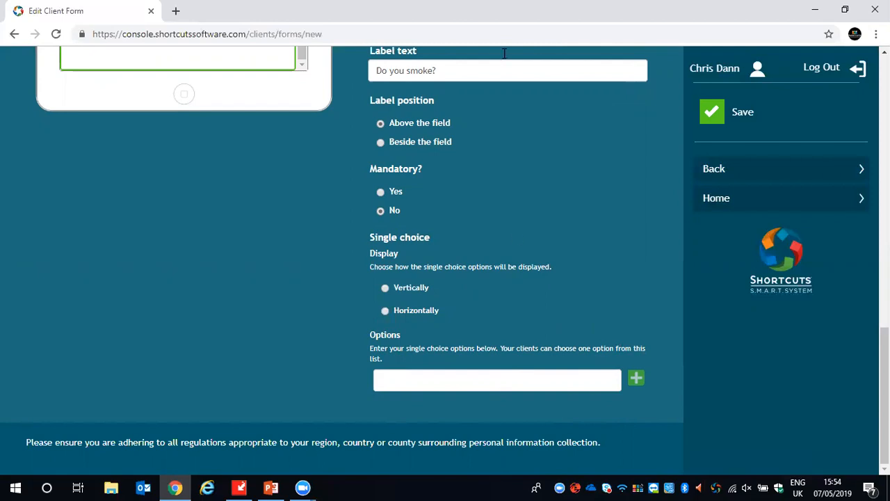
pyautogui.click(404, 379)
pyautogui.write('Yes')
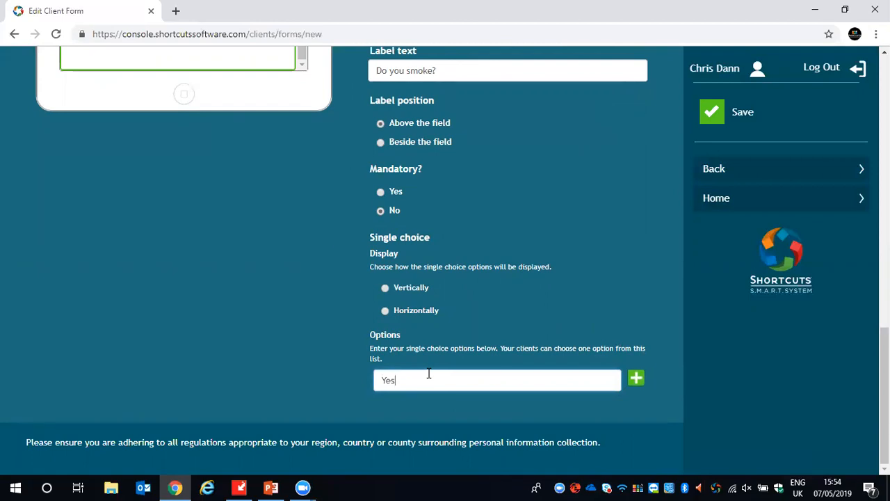
pyautogui.click(635, 379)
pyautogui.click(437, 391)
pyautogui.write('No')
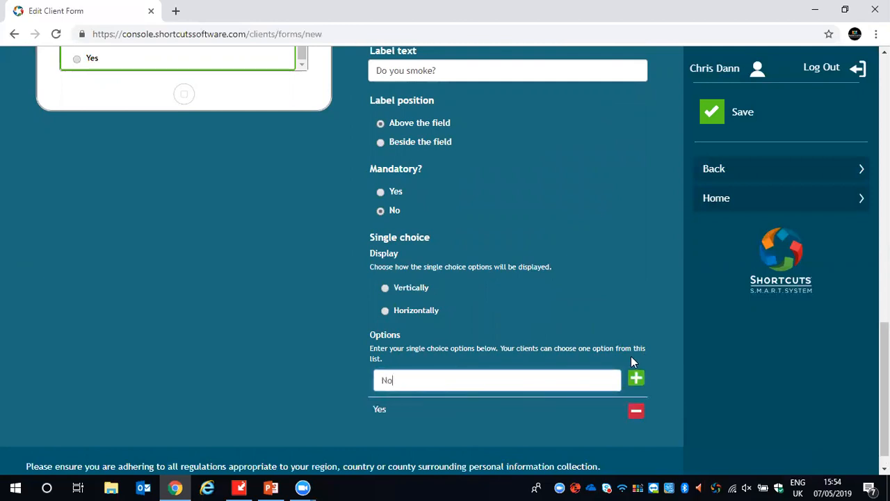
pyautogui.click(636, 379)
# - Test the Yes and No answers in the form preview, and set the options' display to Horizontally after trying Vertically
pyautogui.scroll(2, 646, 340)
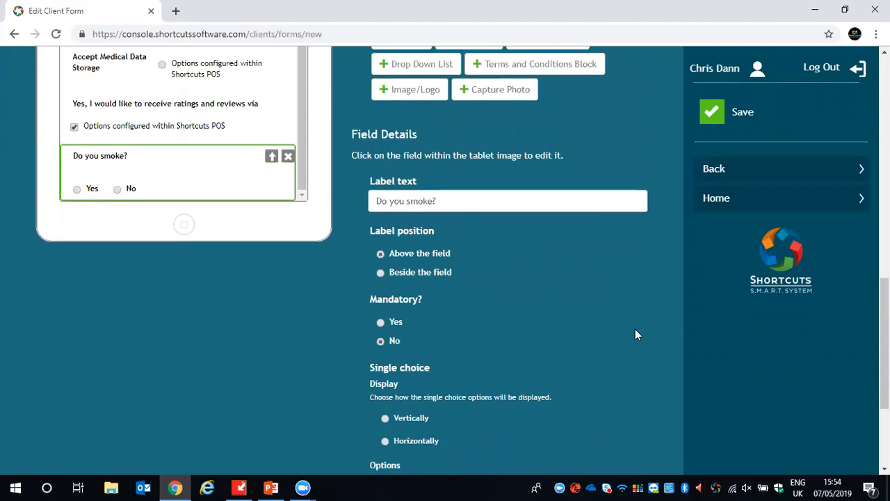
pyautogui.click(117, 189)
pyautogui.click(77, 189)
pyautogui.click(76, 190)
pyautogui.click(386, 419)
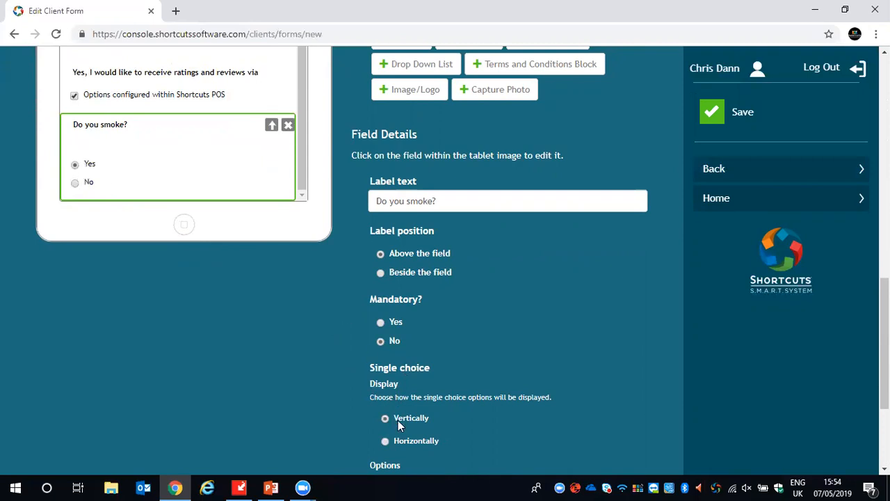
pyautogui.click(386, 441)
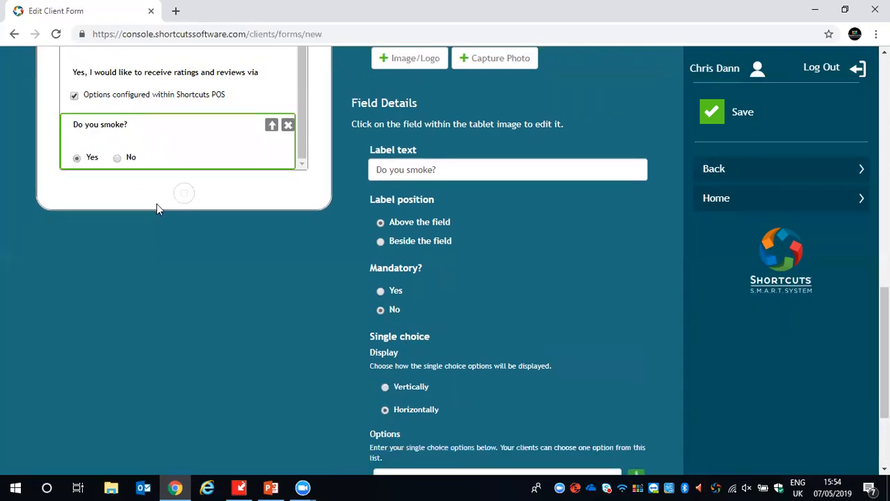
# - Add a Multiple Choice extra form field labelled "Do you have any medical conditions?" and set its label position to Above the field
pyautogui.scroll(3, 316, 260)
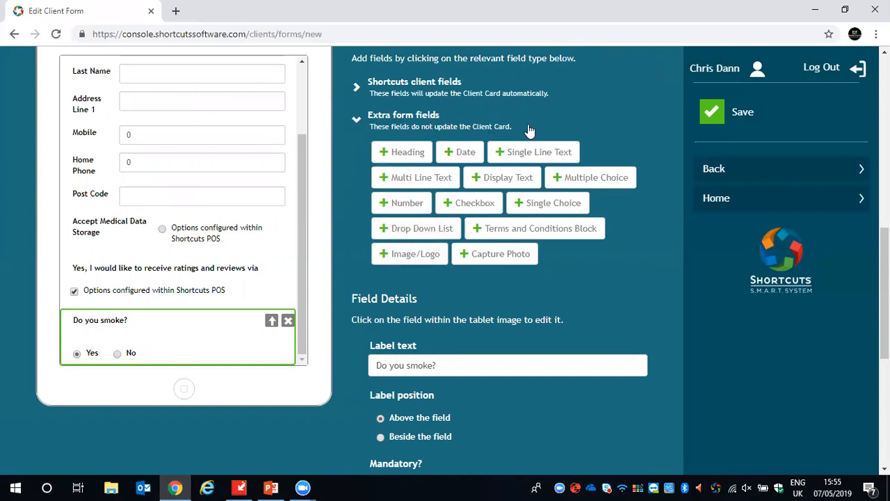
pyautogui.click(570, 180)
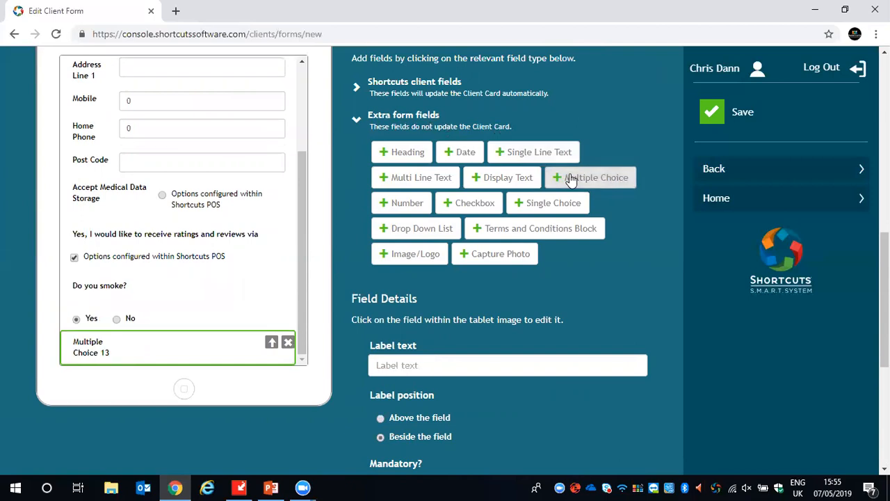
pyautogui.click(404, 351)
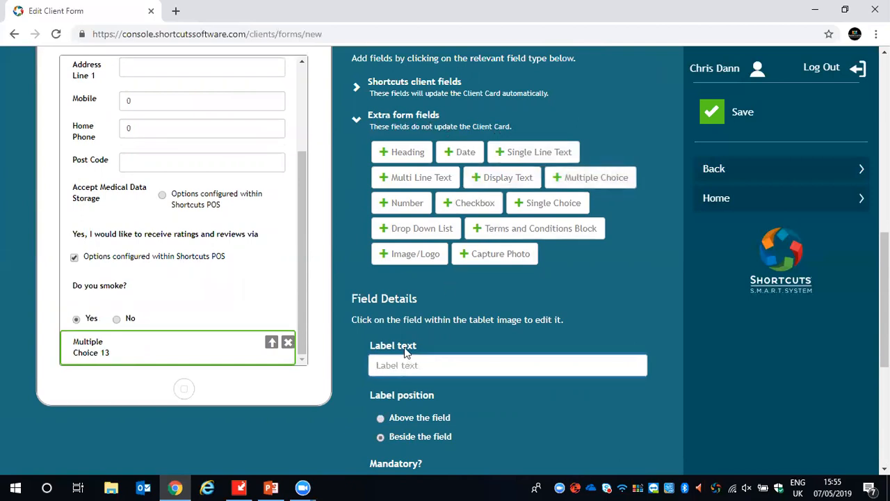
pyautogui.write('Do you have an')
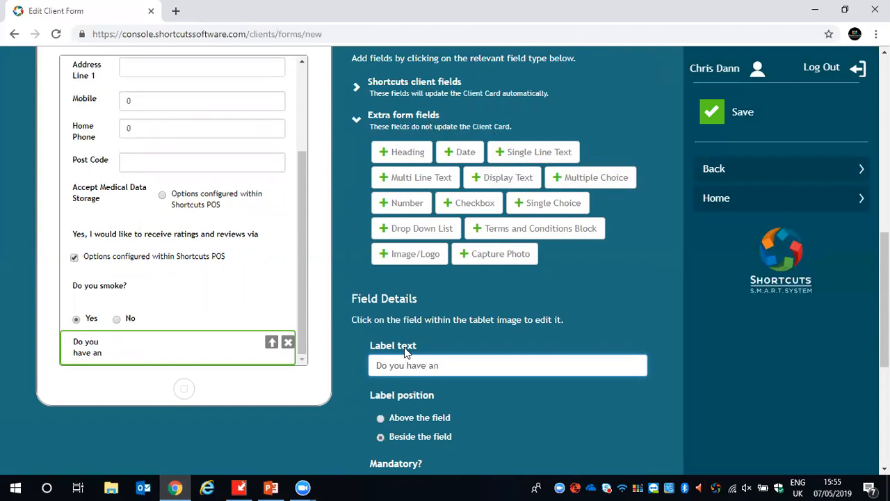
pyautogui.write('y medical con')
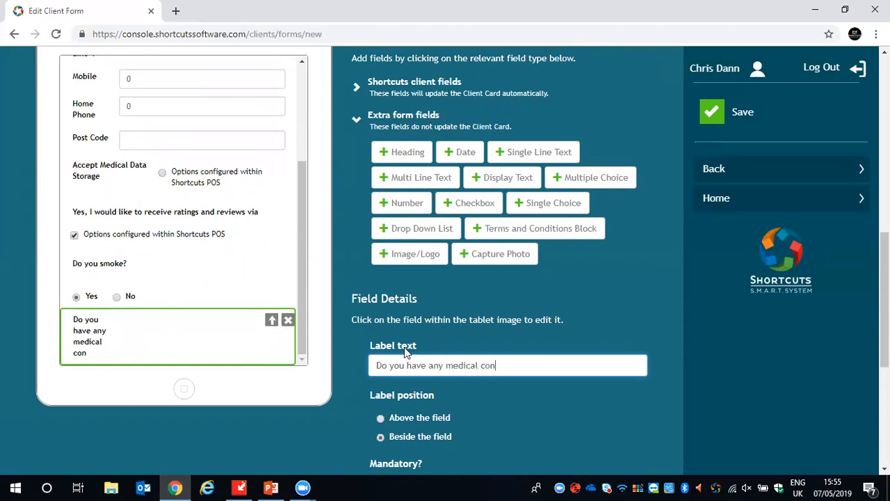
pyautogui.write('ditions?')
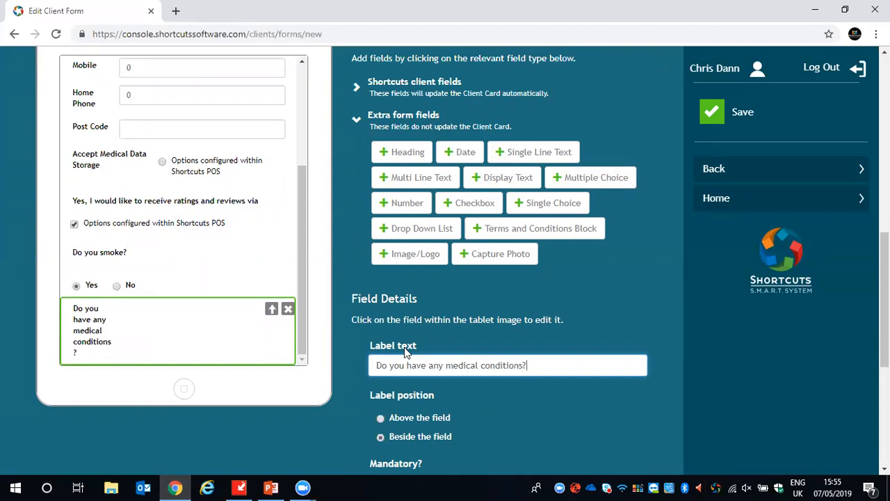
pyautogui.scroll(-1, 409, 341)
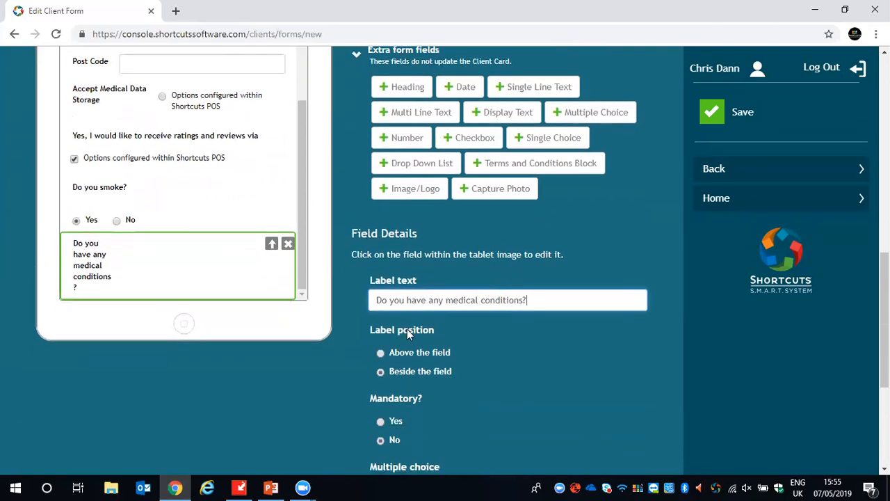
pyautogui.click(383, 352)
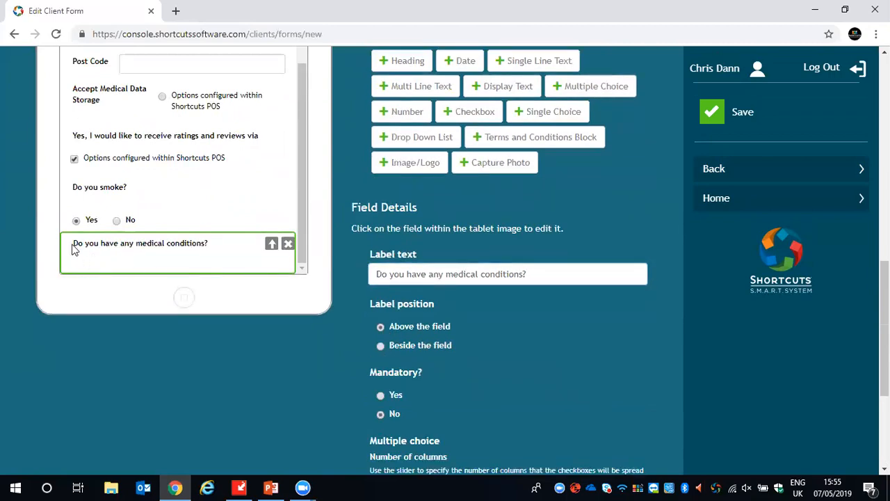
# - Add DVP, Dandruff and High Blood pressure as the multiple choice options for the medical conditions question
pyautogui.scroll(-1, 442, 351)
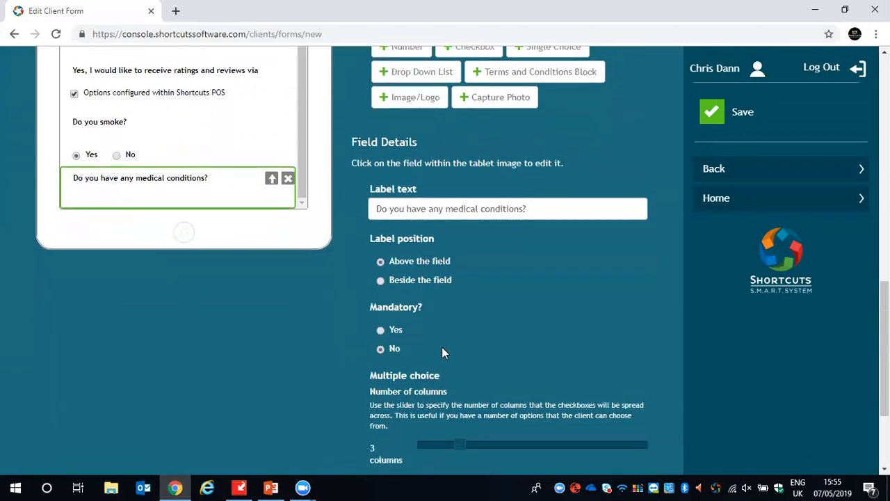
pyautogui.scroll(-1, 407, 329)
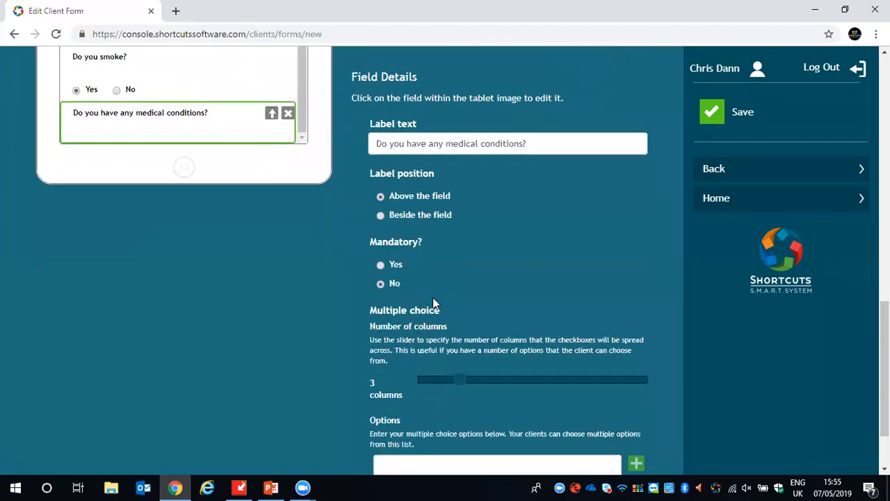
pyautogui.scroll(-1, 433, 299)
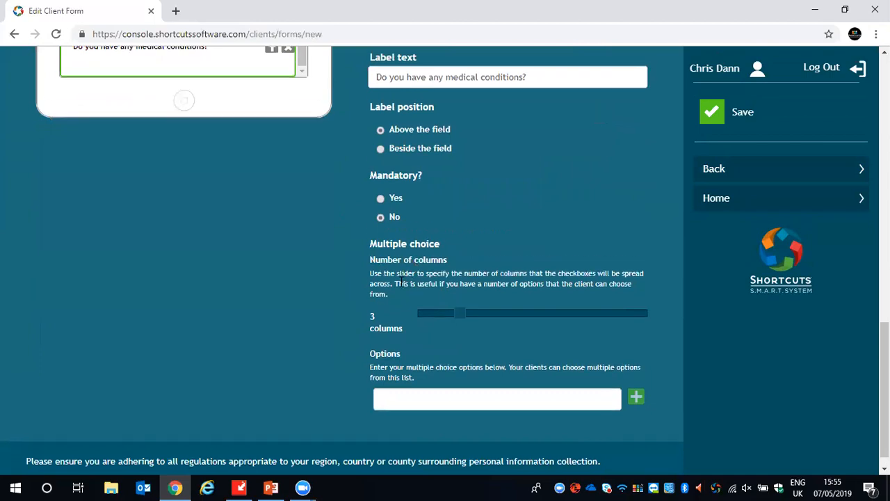
pyautogui.scroll(-1, 398, 372)
pyautogui.click(400, 372)
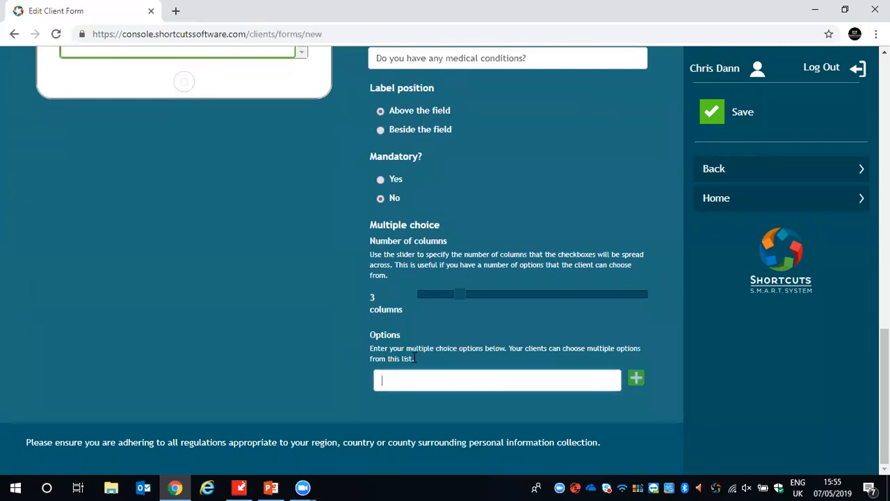
pyautogui.write('DVP')
pyautogui.click(636, 379)
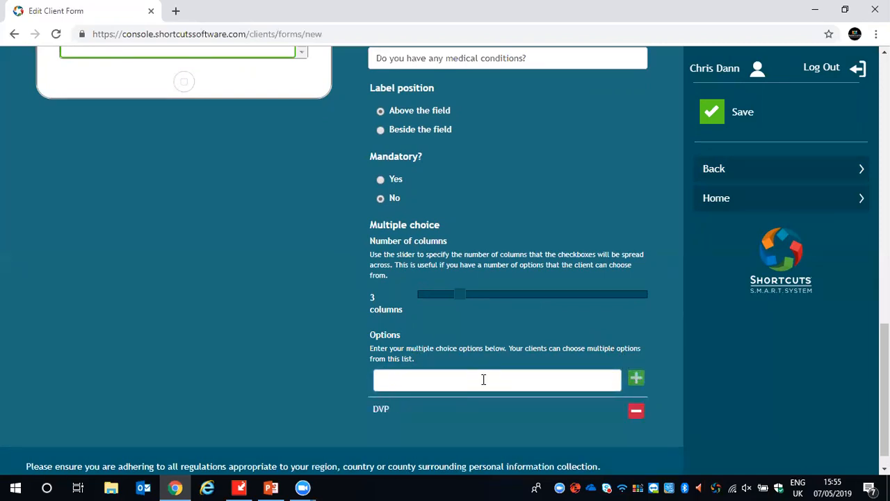
pyautogui.click(420, 376)
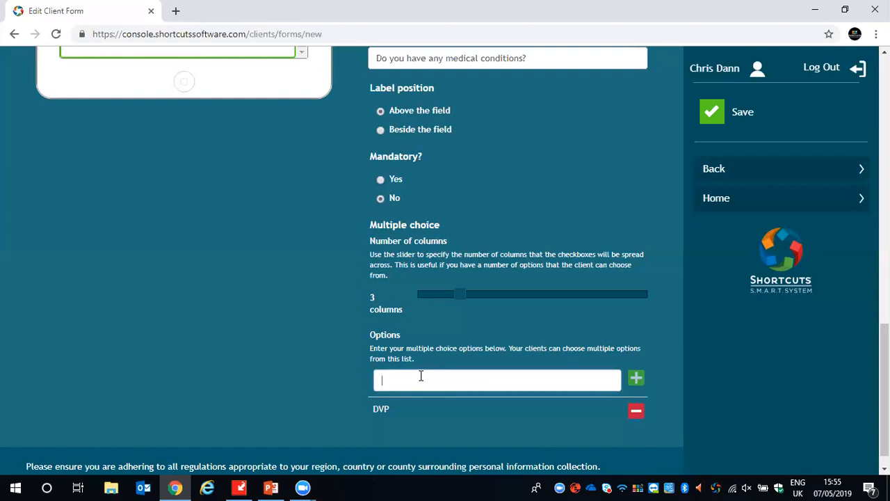
pyautogui.write('Dandruff')
pyautogui.click(636, 378)
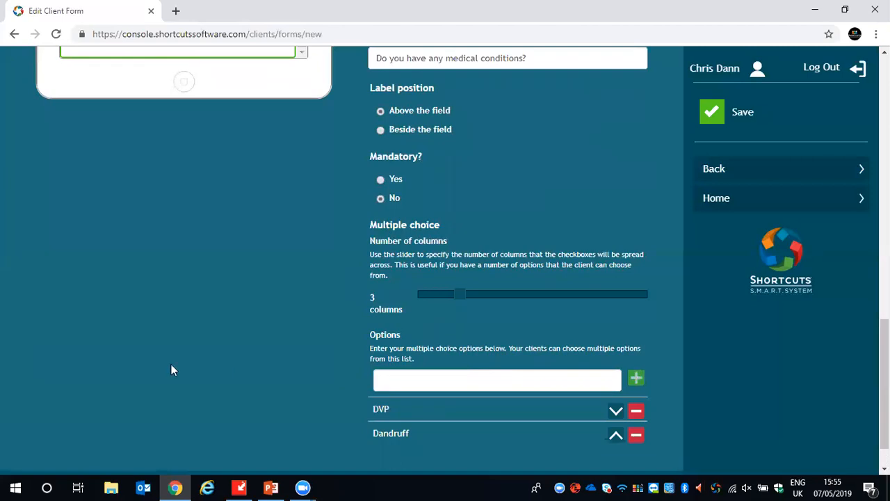
pyautogui.click(399, 373)
pyautogui.write('High')
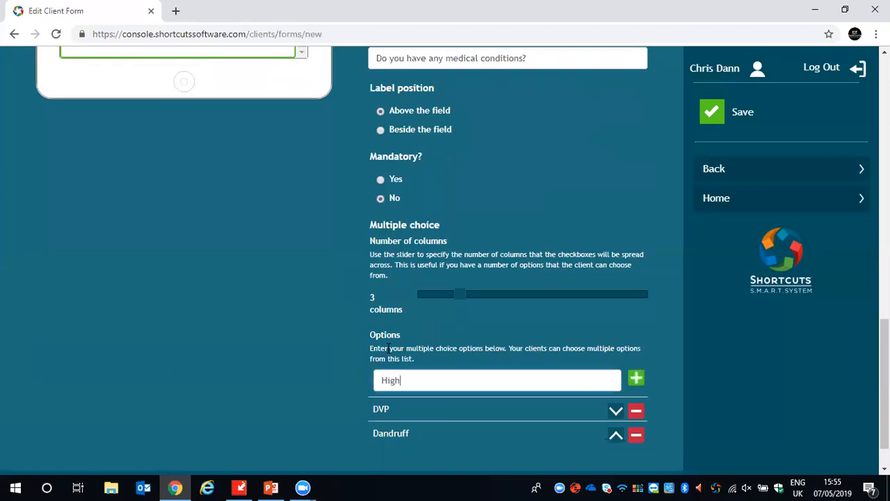
pyautogui.write(' Blood pressure')
pyautogui.click(635, 377)
# - Try spreading the medical conditions checkboxes across 2 columns in the form preview, and return the number of columns to 3
pyautogui.scroll(3, 248, 241)
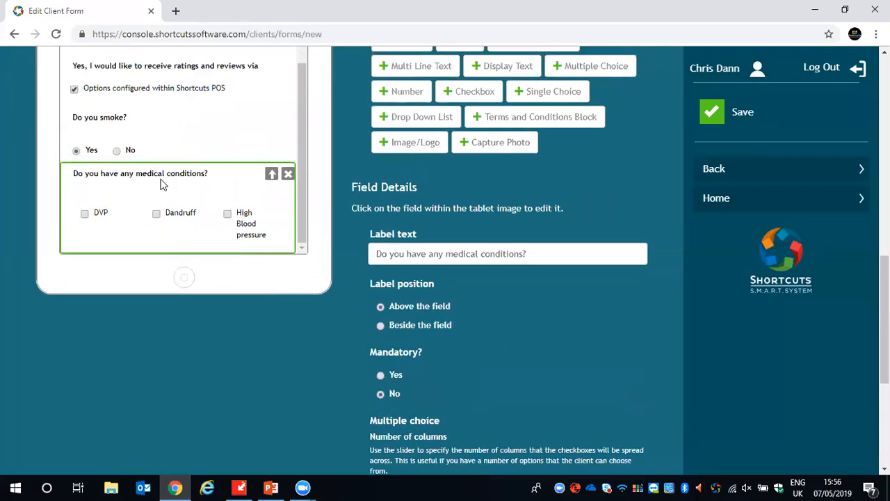
pyautogui.scroll(-1, 292, 229)
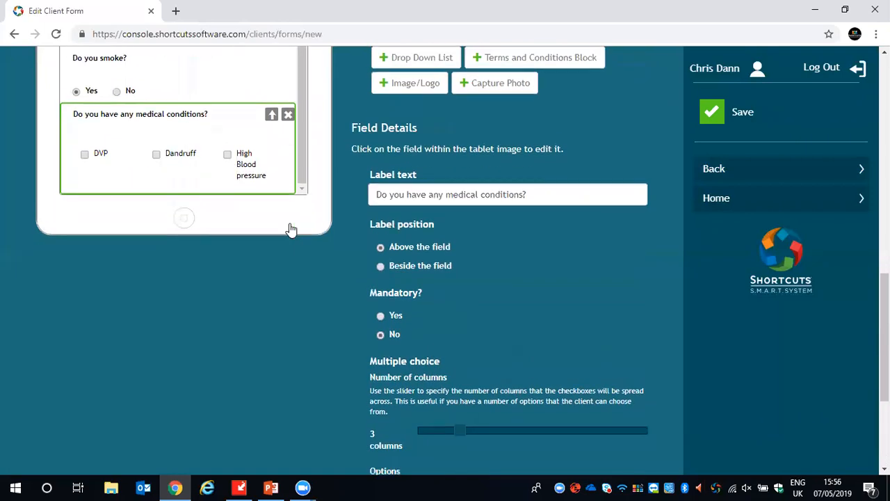
pyautogui.scroll(-1, 402, 329)
pyautogui.moveTo(458, 359); pyautogui.dragTo(442, 359)
pyautogui.scroll(2, 315, 292)
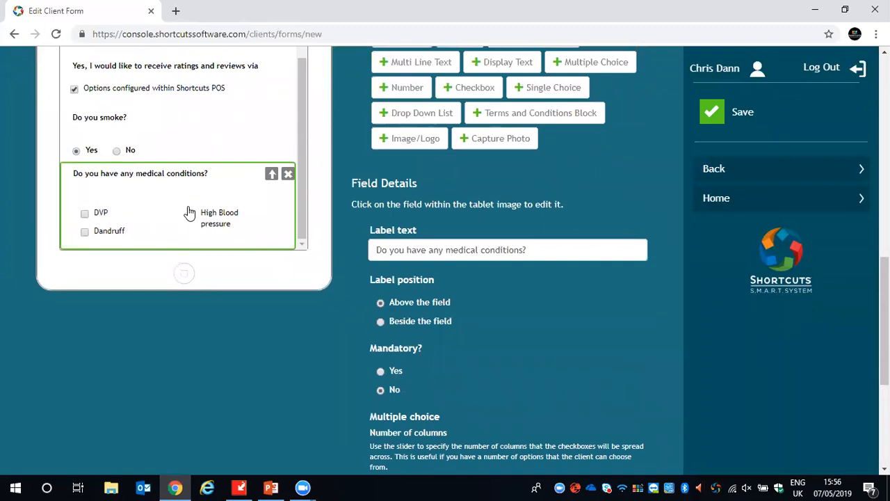
pyautogui.scroll(-1, 273, 273)
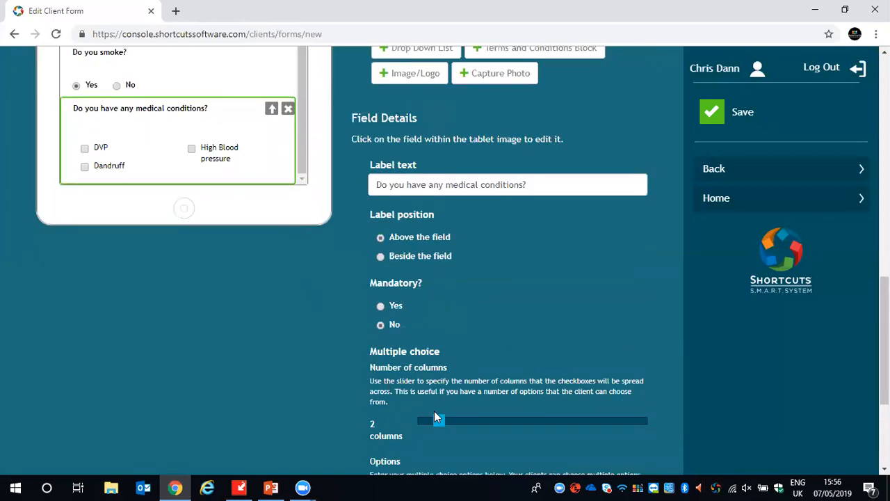
pyautogui.click(456, 420)
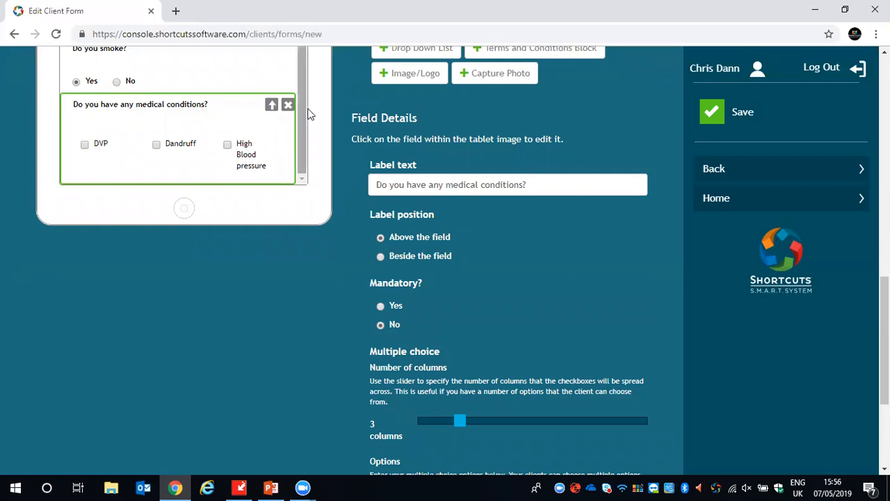
# - Add a Multi Line Text field below the medical conditions question, labelled "When did you last consume alcohol?"
pyautogui.scroll(5, 306, 112)
pyautogui.scroll(3, 540, 239)
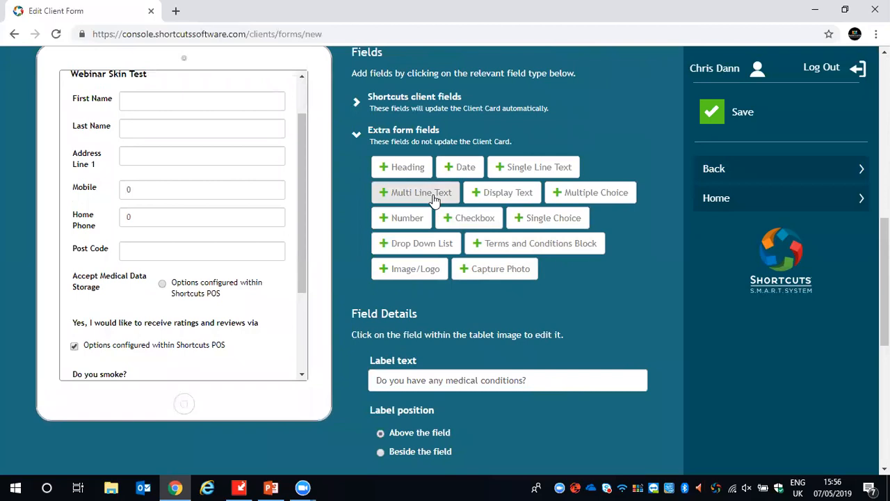
pyautogui.moveTo(302, 174); pyautogui.dragTo(303, 251)
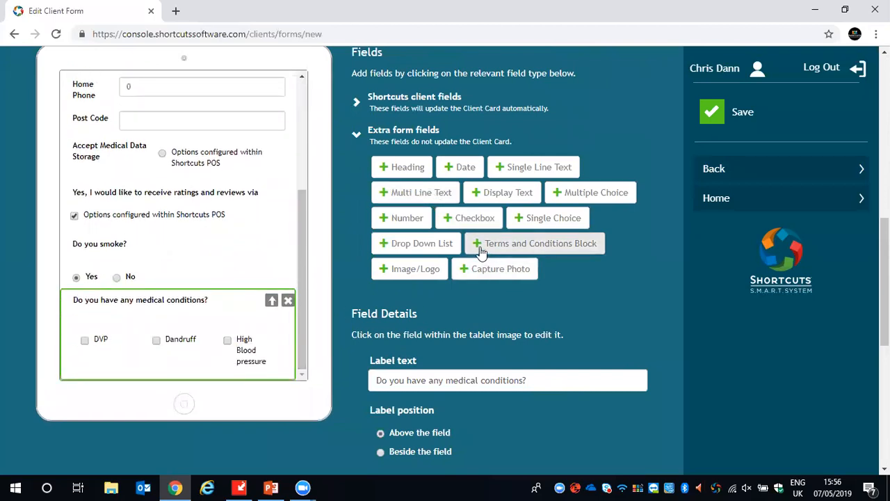
pyautogui.click(443, 200)
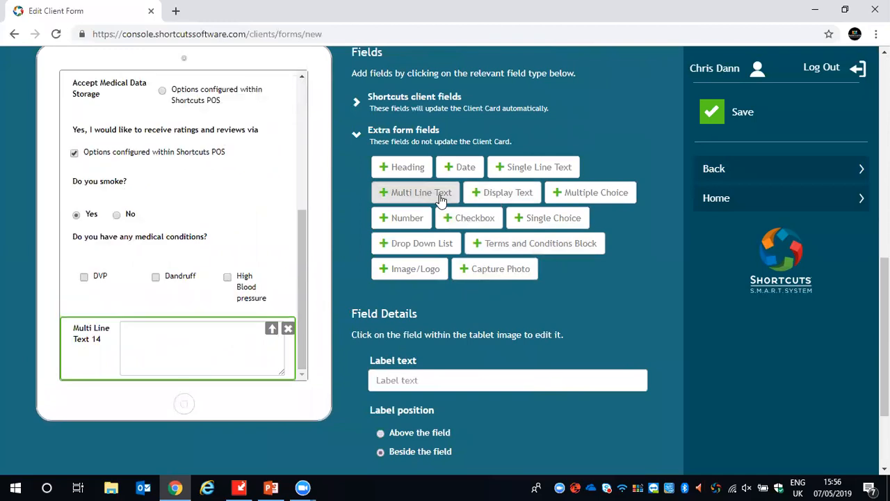
pyautogui.click(418, 379)
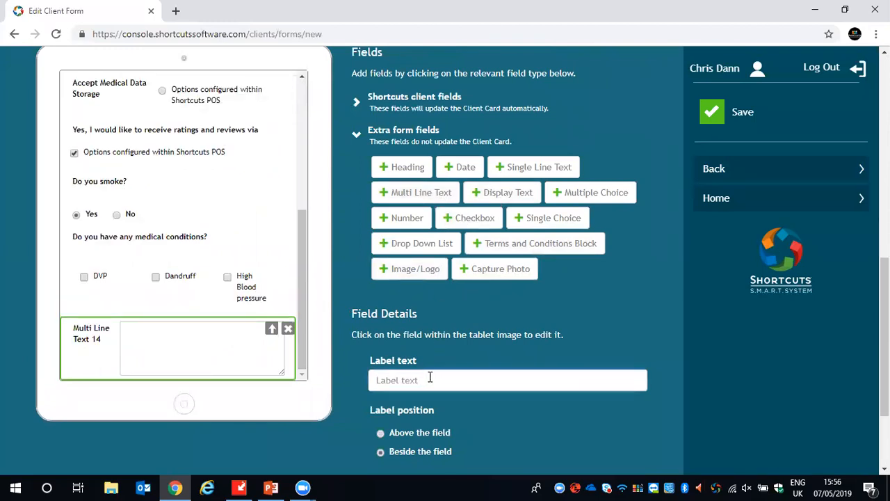
pyautogui.write('When ')
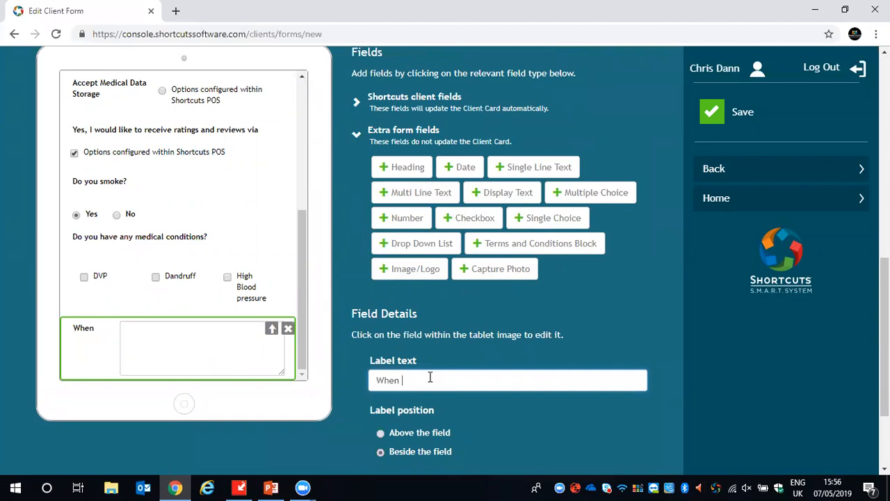
pyautogui.write('did you last consume alc')
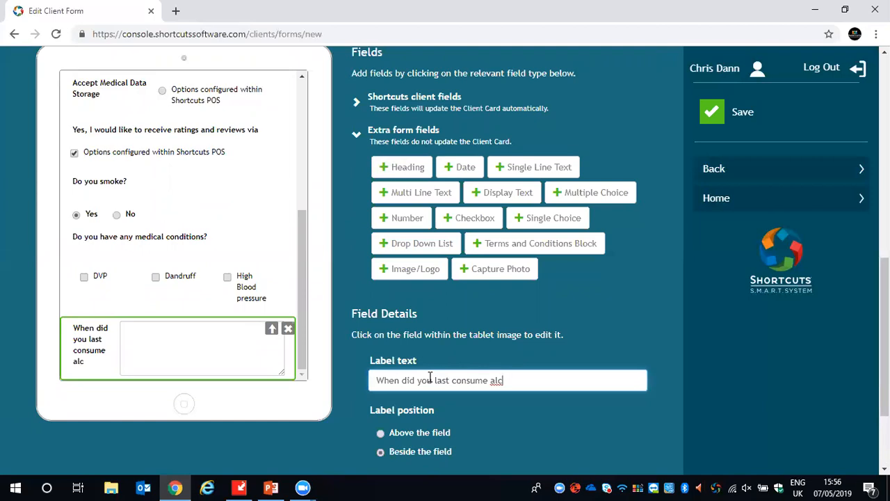
pyautogui.write('ohol?')
# - Add a Number field below the alcohol question, labelled "How many glasses of water do you consume on a daily basis?"
pyautogui.scroll(-3, 434, 338)
pyautogui.scroll(1, 513, 300)
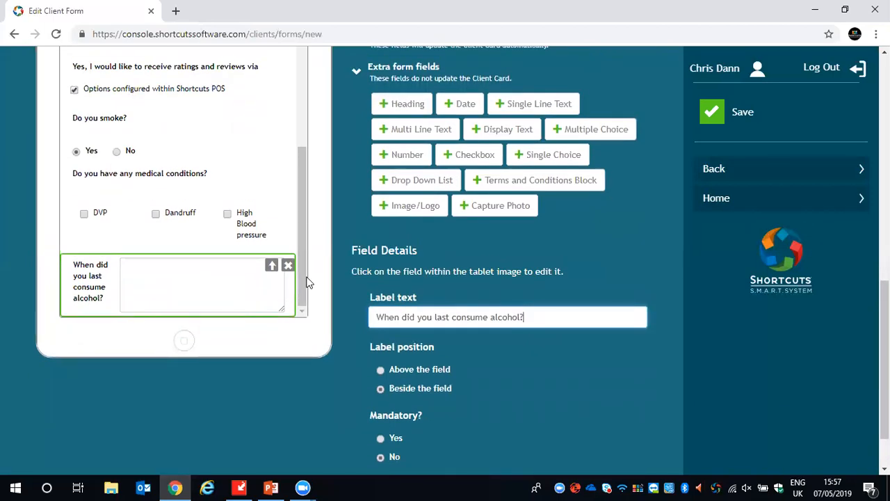
pyautogui.click(401, 158)
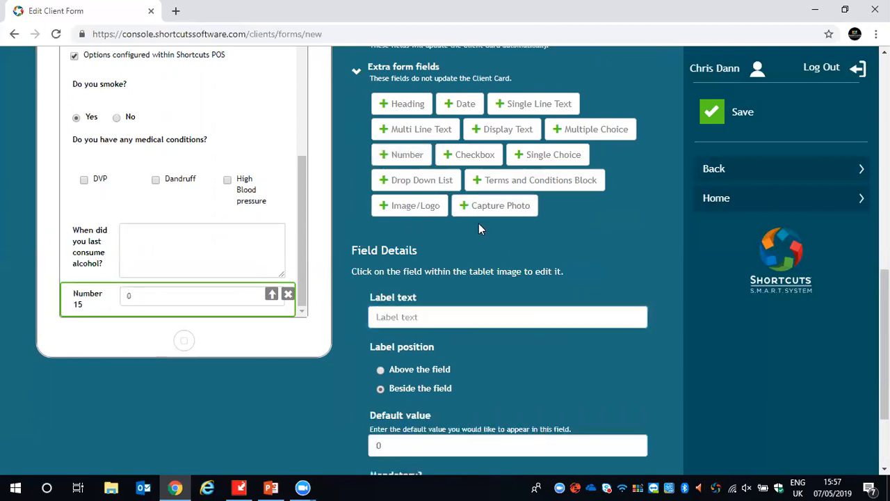
pyautogui.click(419, 316)
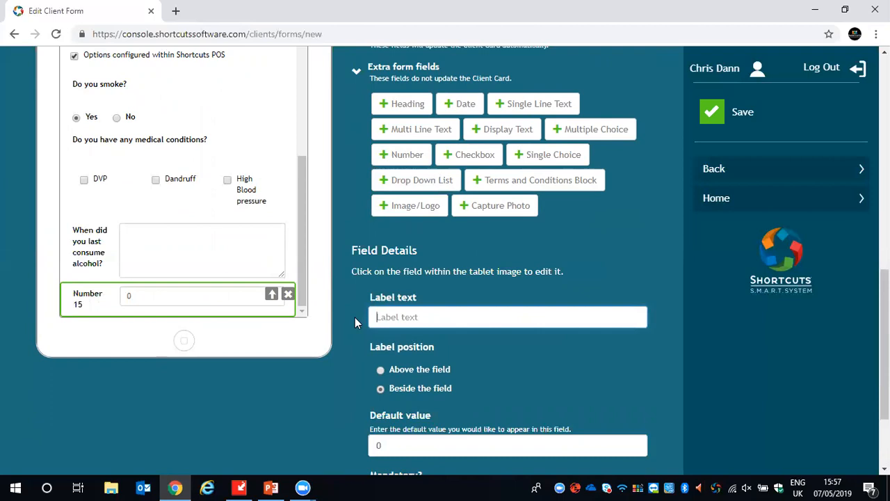
pyautogui.write('How many gl')
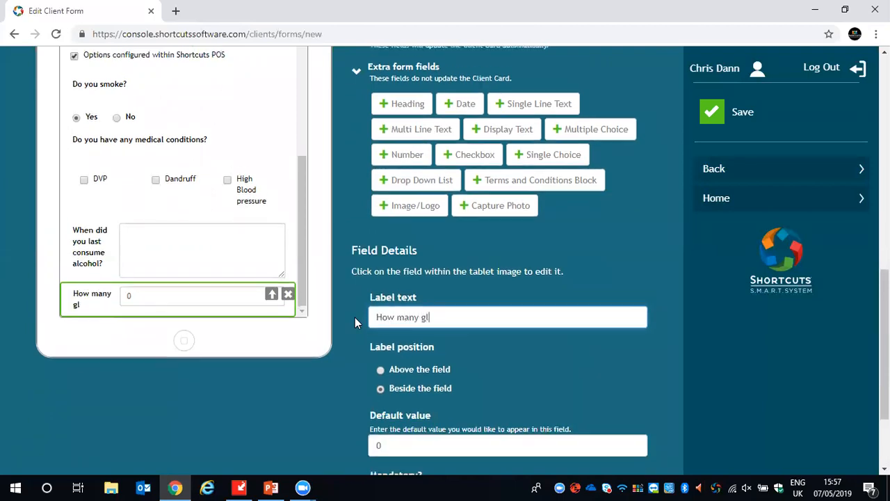
pyautogui.write('asses of wat')
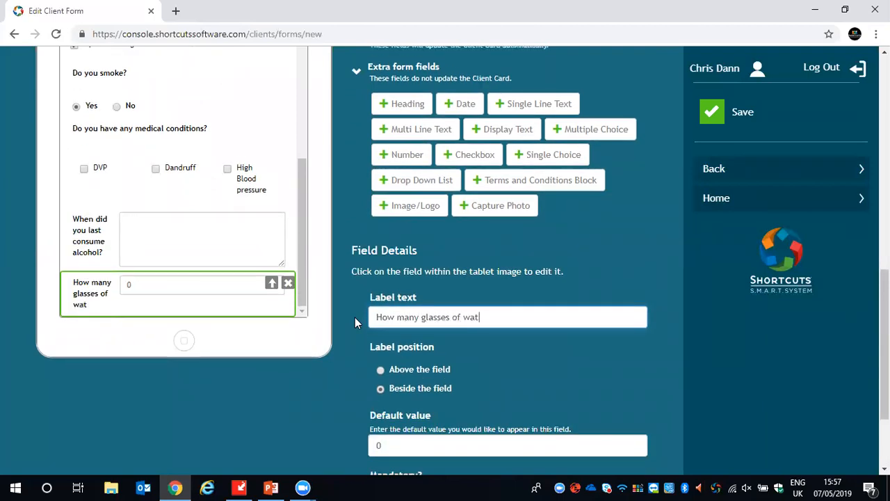
pyautogui.write('er do yo')
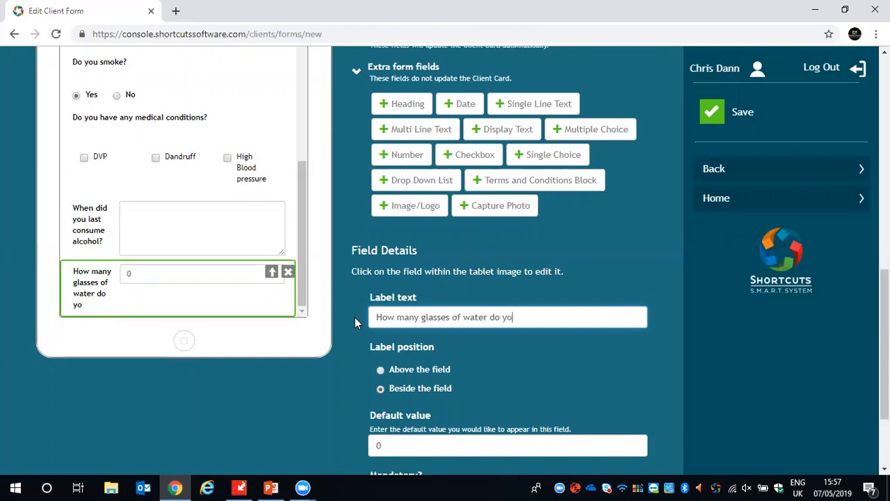
pyautogui.write('u consume o')
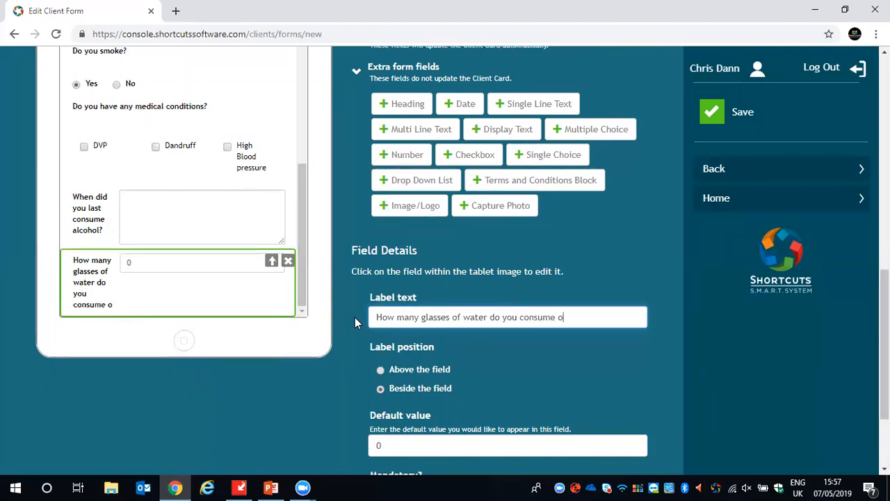
pyautogui.write('n a daily basis?')
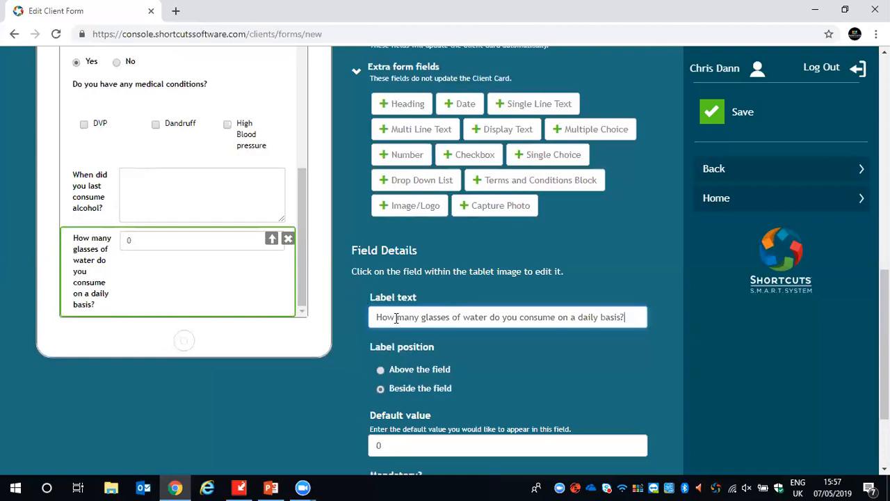
# - Place the water question's label above the field and set its default value to 2
pyautogui.click(380, 369)
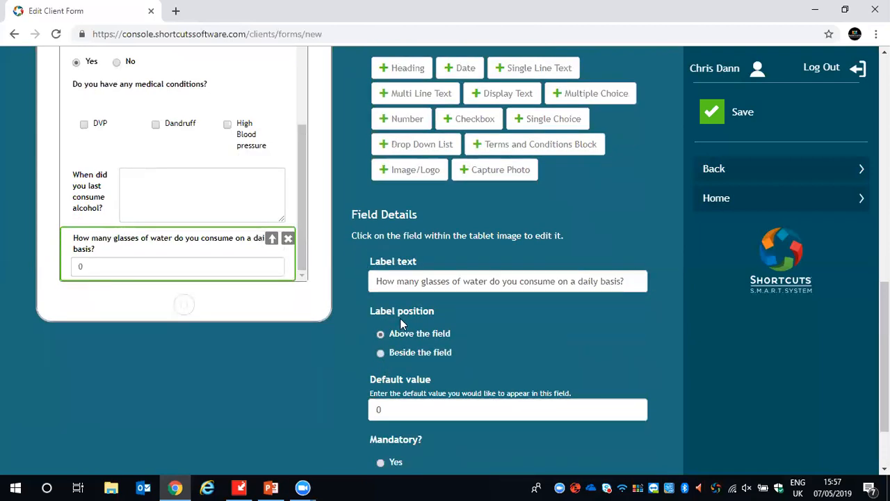
pyautogui.scroll(-3, 400, 320)
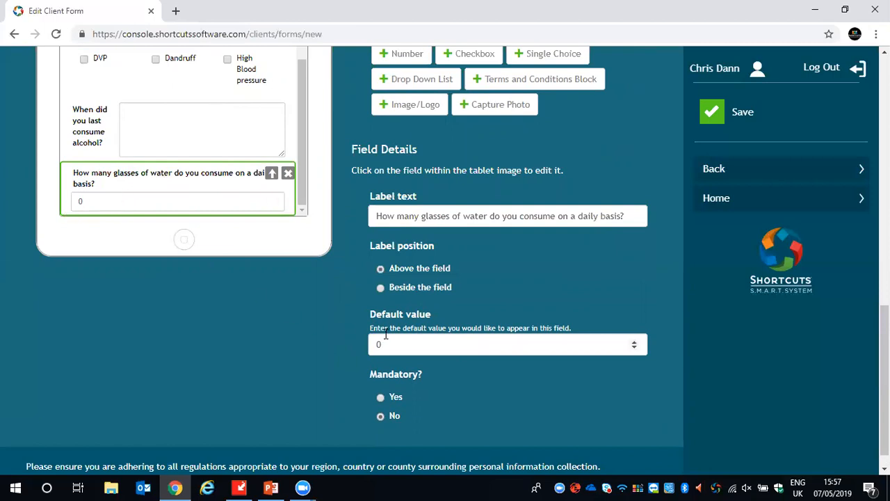
pyautogui.click(634, 342)
pyautogui.click(634, 342)
pyautogui.click(634, 342)
pyautogui.click(634, 342)
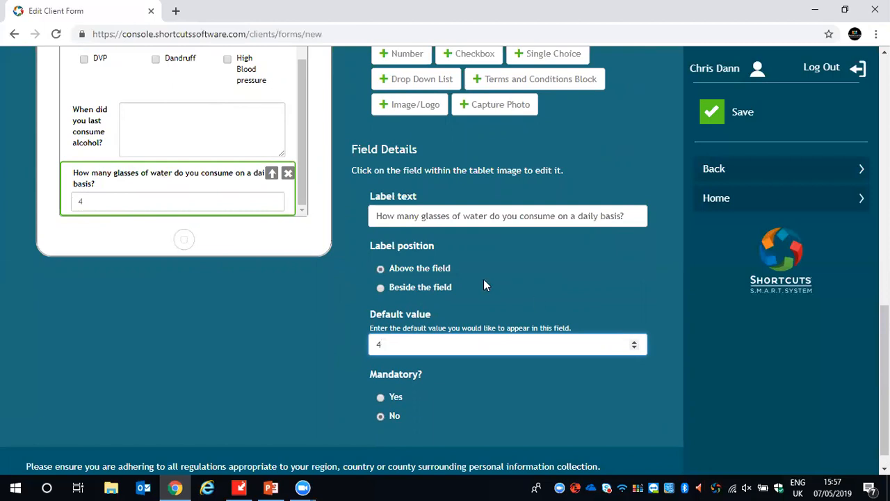
pyautogui.doubleClick(635, 349)
# - Try adding a Terms and Conditions Block below the water question, with the waiver accepted via Signature
pyautogui.scroll(1, 413, 396)
pyautogui.scroll(1, 415, 394)
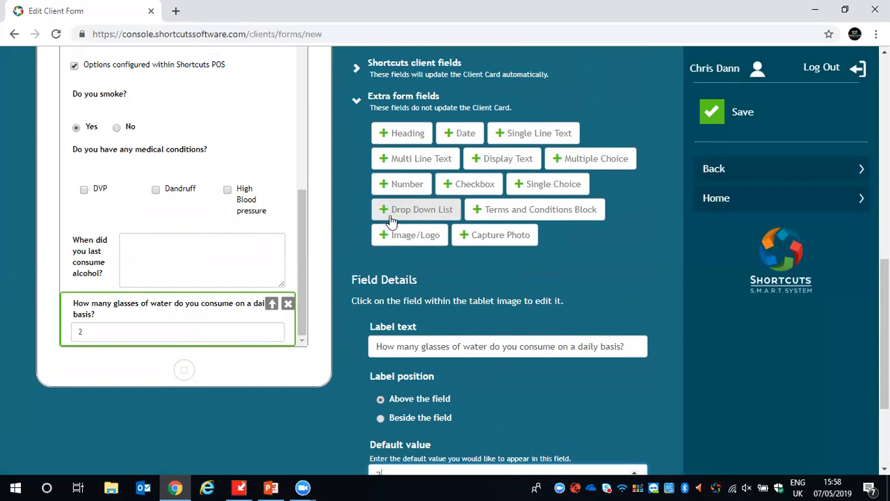
pyautogui.click(516, 212)
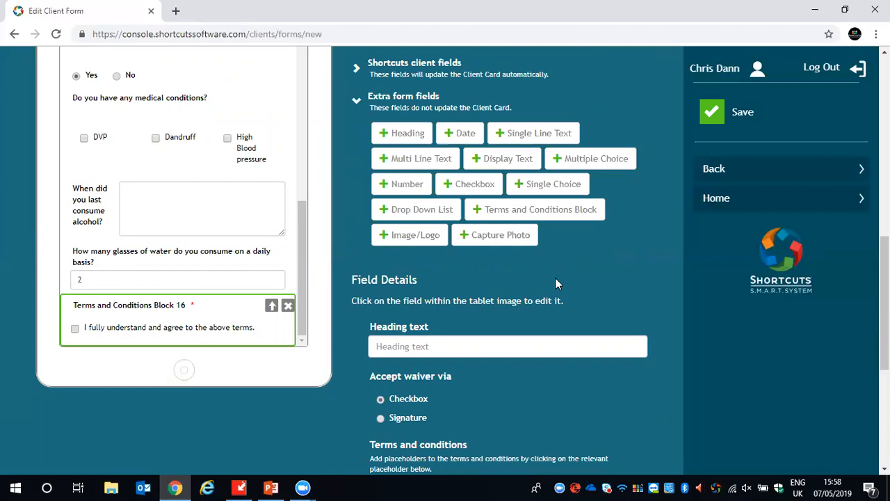
pyautogui.scroll(-1, 516, 282)
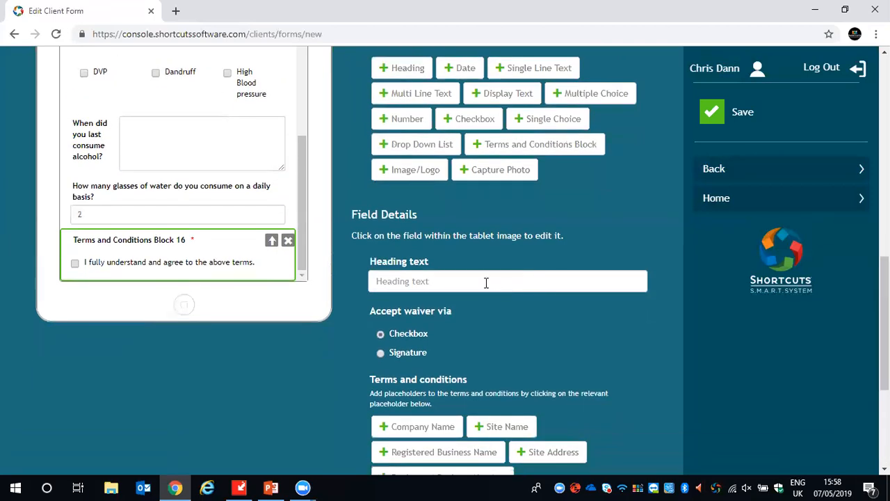
pyautogui.click(394, 280)
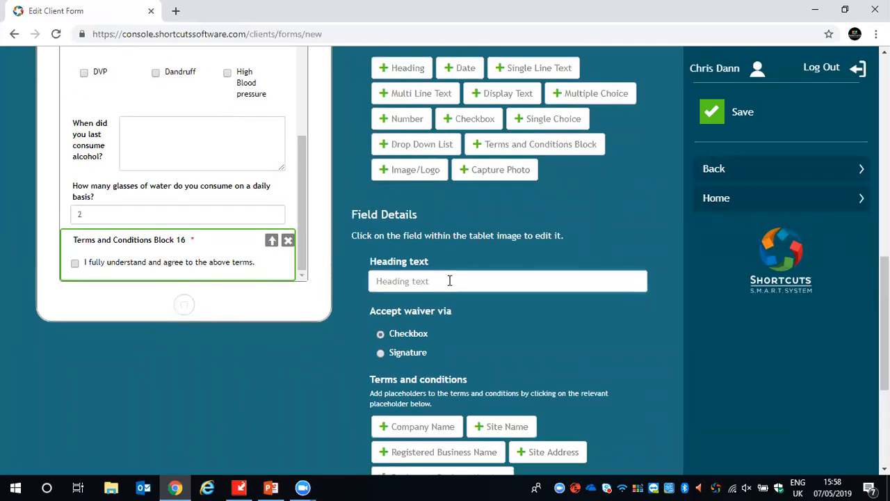
pyautogui.scroll(-1, 448, 280)
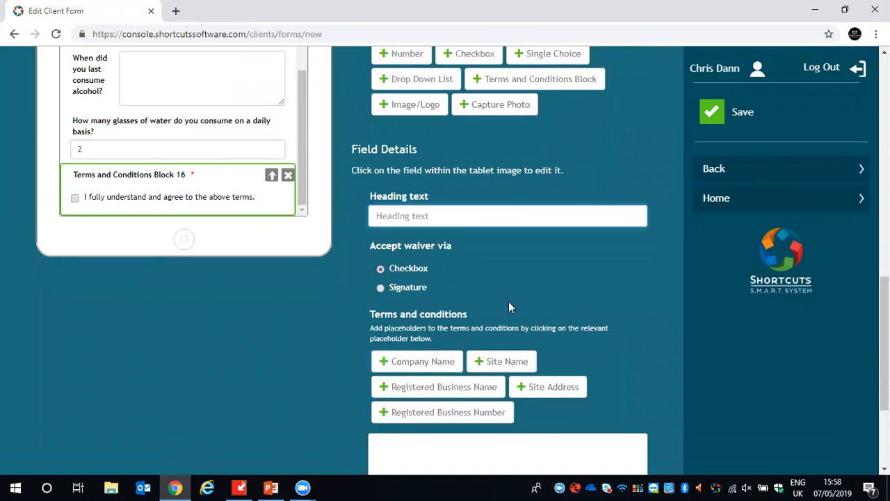
pyautogui.scroll(-1, 508, 301)
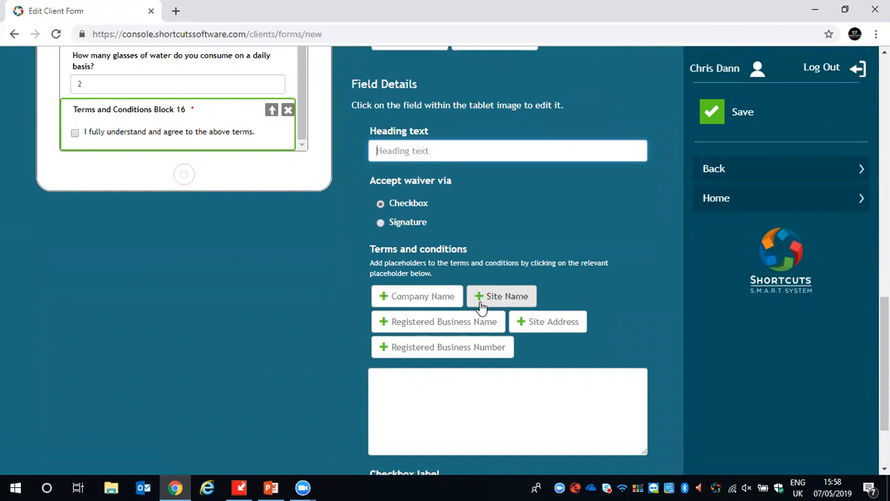
pyautogui.scroll(-1, 451, 301)
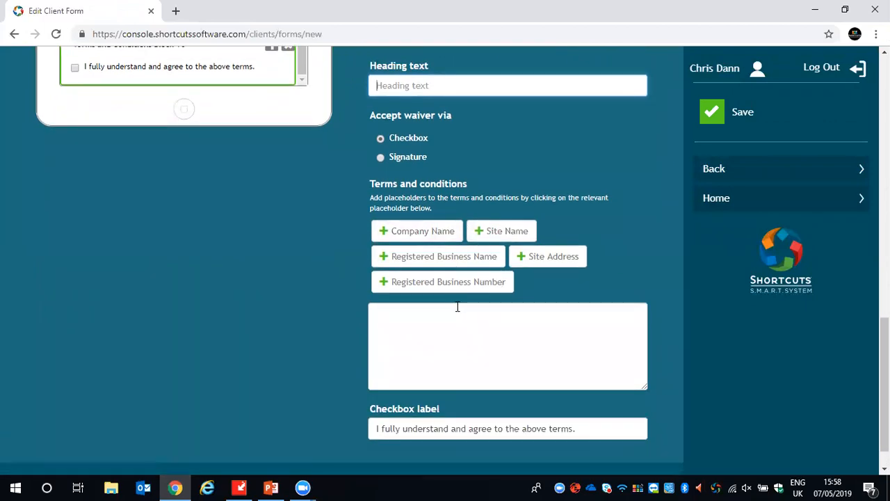
pyautogui.scroll(2, 459, 309)
pyautogui.scroll(1, 459, 309)
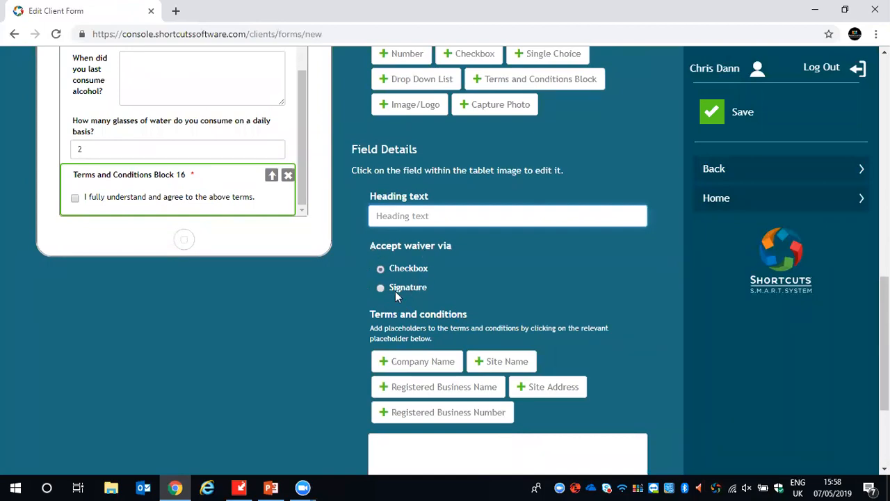
pyautogui.click(380, 288)
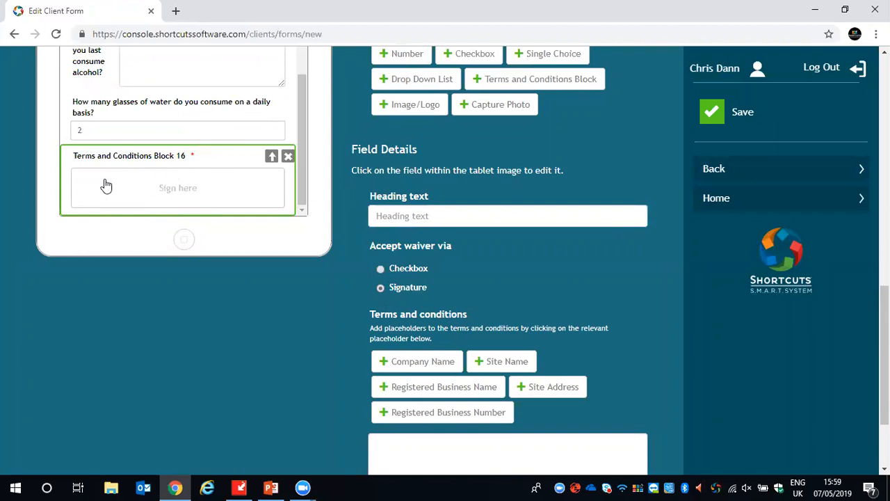
# - Delete the Terms and Conditions Block from the end of the form
pyautogui.scroll(2, 365, 241)
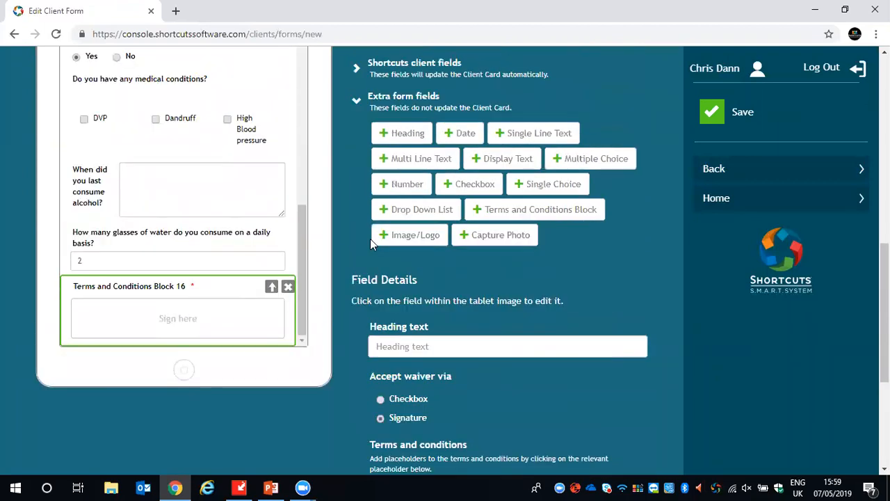
pyautogui.scroll(1, 423, 299)
pyautogui.scroll(2, 425, 301)
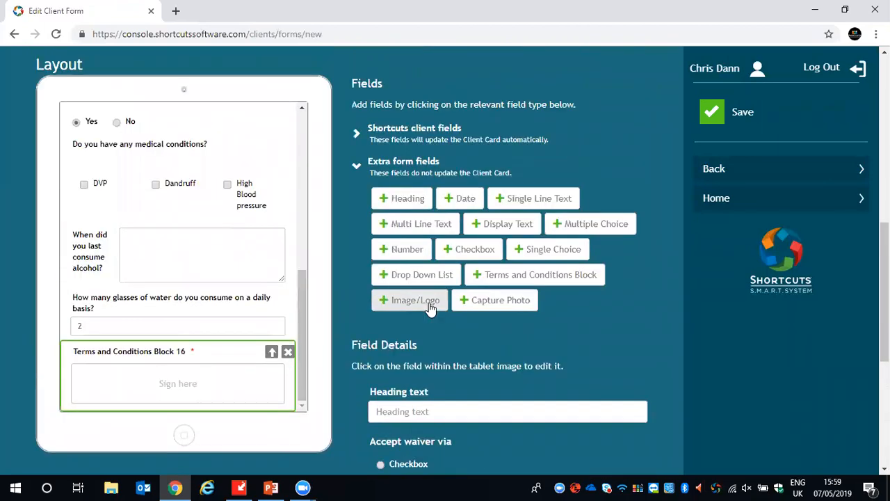
pyautogui.scroll(-1, 318, 317)
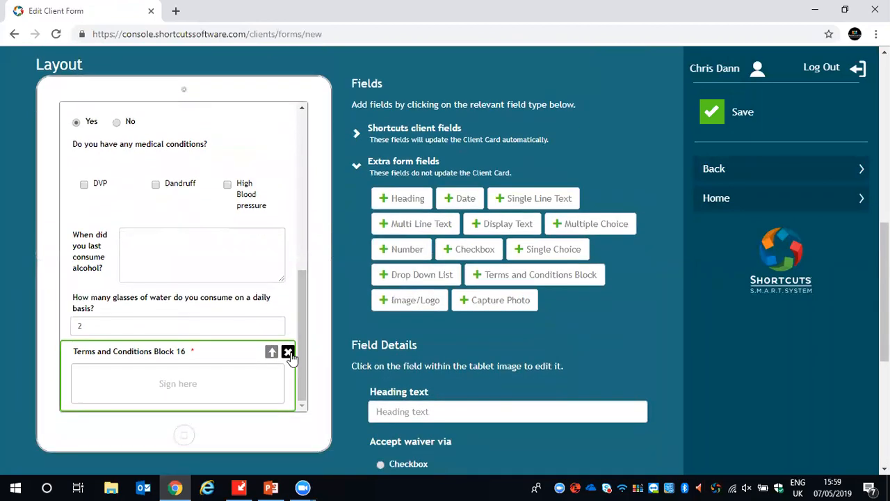
pyautogui.click(288, 351)
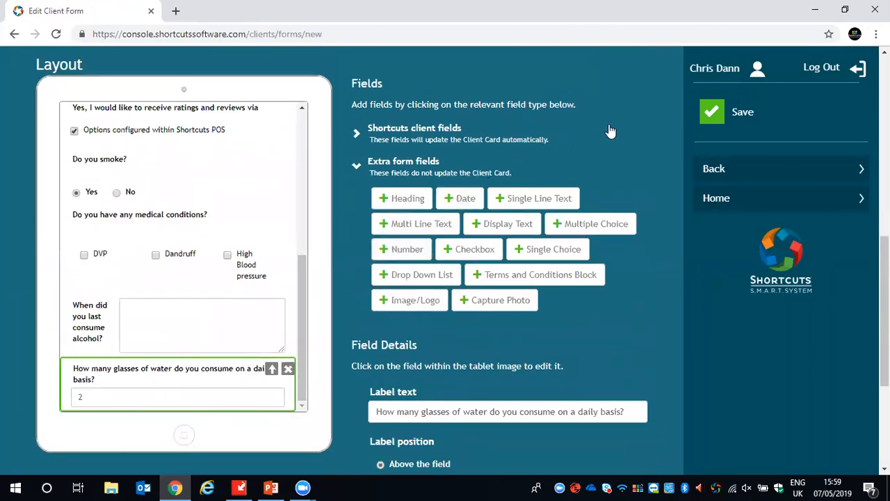
# - Remove the empty Image/Logo field from the form and save the form
pyautogui.click(730, 113)
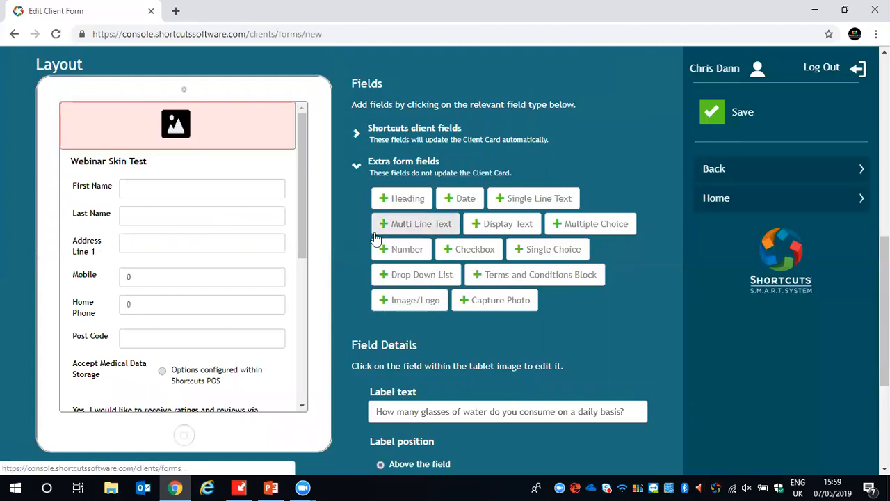
pyautogui.click(230, 143)
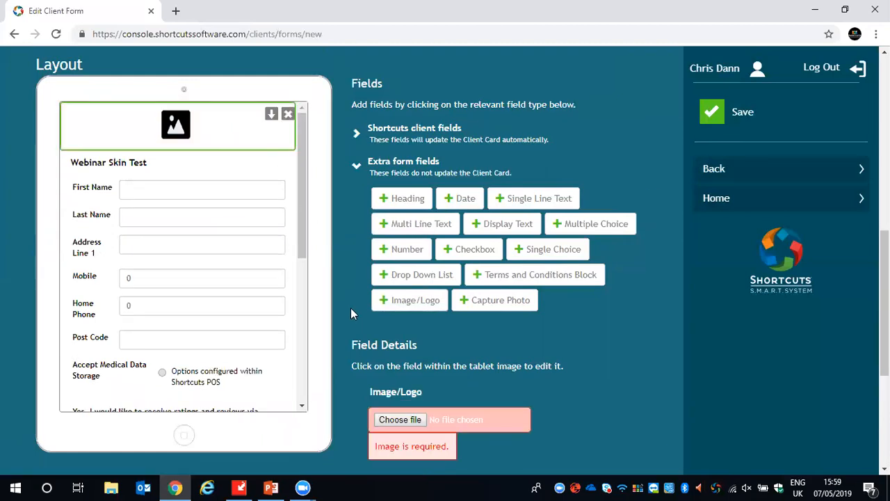
pyautogui.click(287, 115)
pyautogui.click(709, 113)
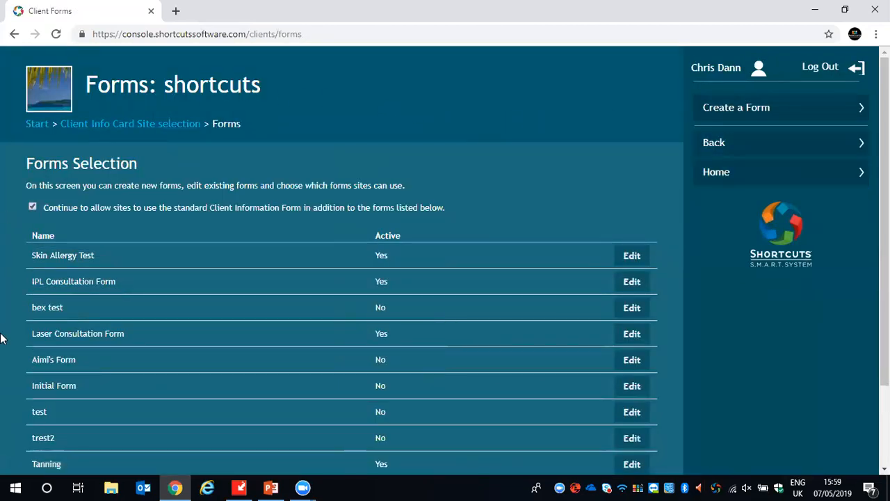
# - Reopen the saved Webinar Skin Test form, review its layout down to the last question, and save it
pyautogui.scroll(-3, 2, 338)
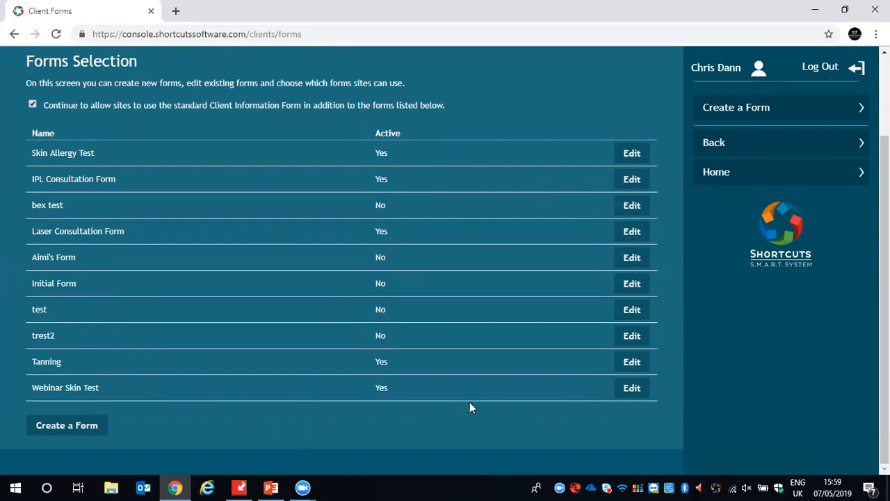
pyautogui.click(631, 389)
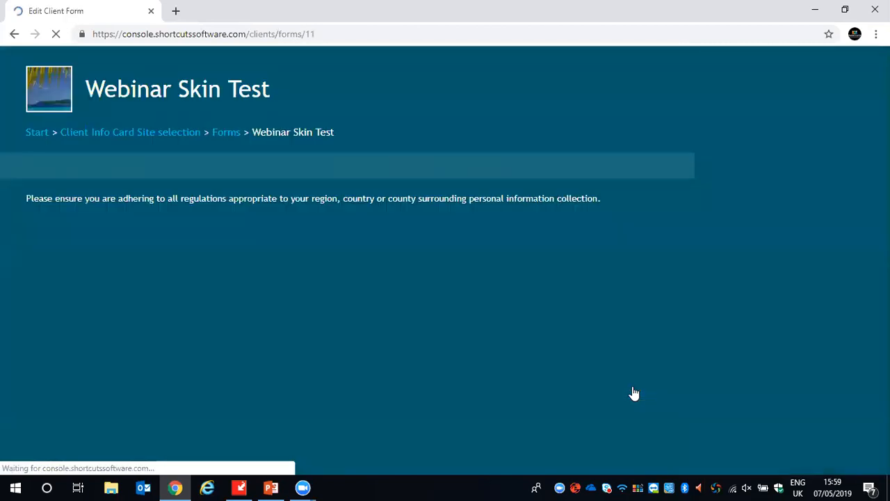
pyautogui.scroll(-7, 340, 217)
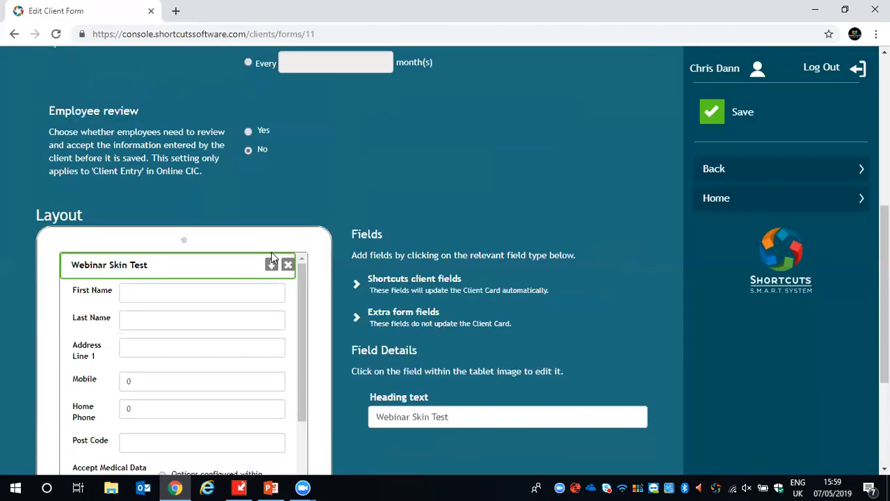
pyautogui.scroll(-4, 269, 264)
pyautogui.scroll(-2, 332, 373)
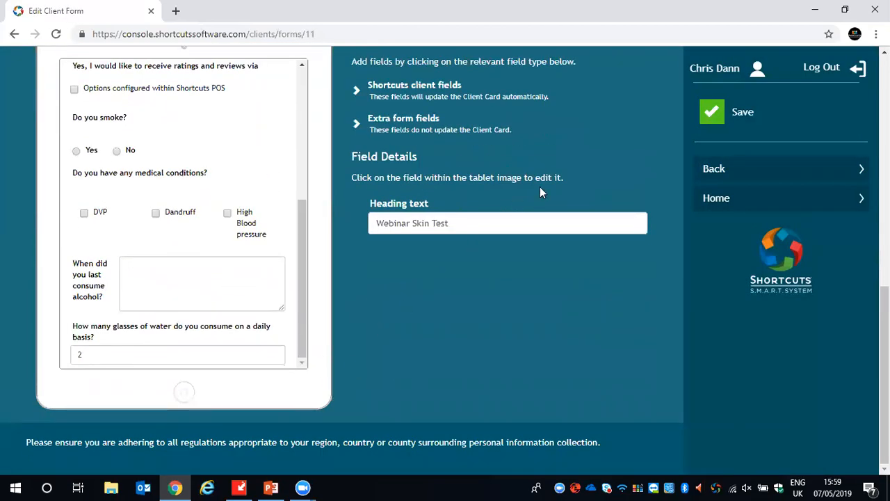
pyautogui.click(704, 119)
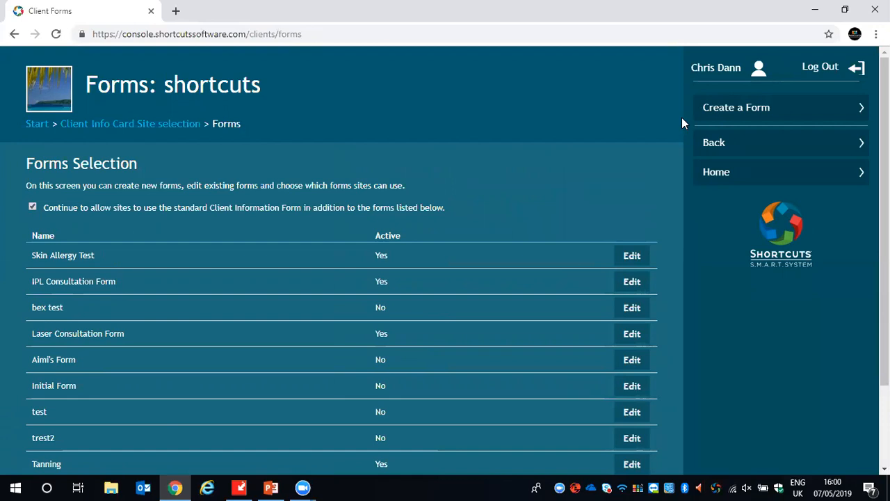
# - Open Client Information for the Shortcuts Retreat Birmingham site and enter the employee's PIN to reach the client search
pyautogui.click(28, 125)
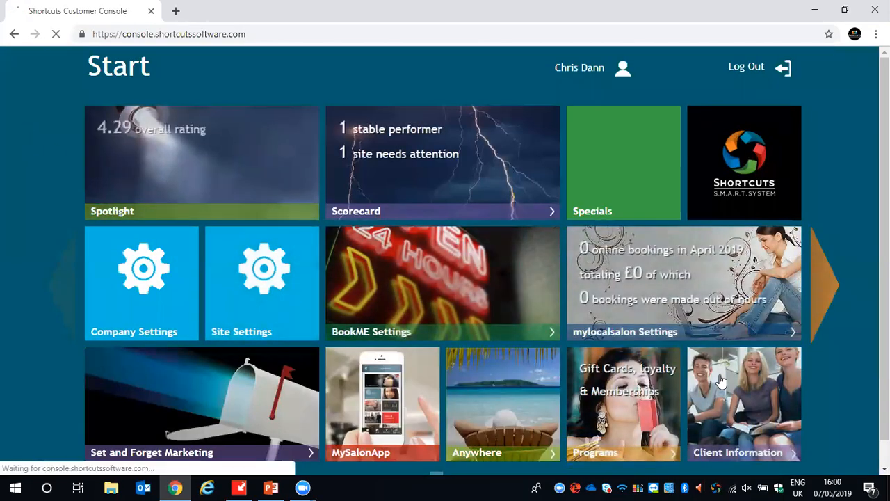
pyautogui.click(735, 379)
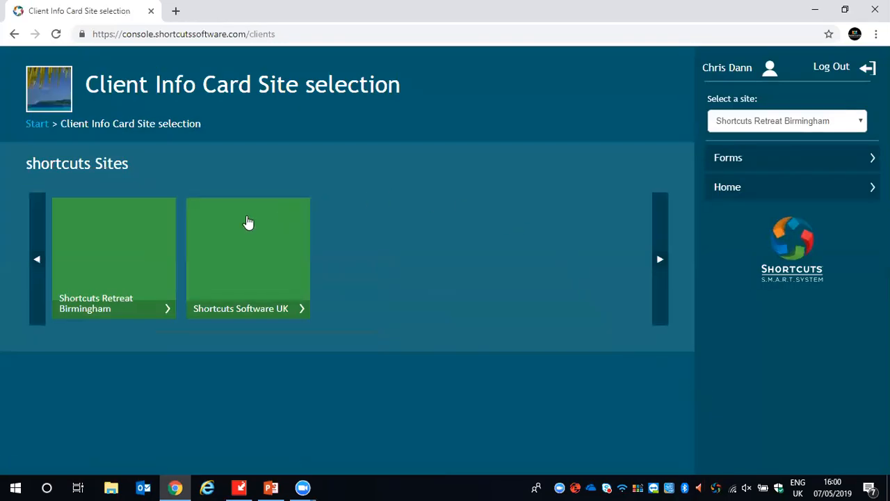
pyautogui.click(138, 248)
pyautogui.click(357, 222)
pyautogui.click(429, 224)
pyautogui.click(500, 221)
pyautogui.click(393, 275)
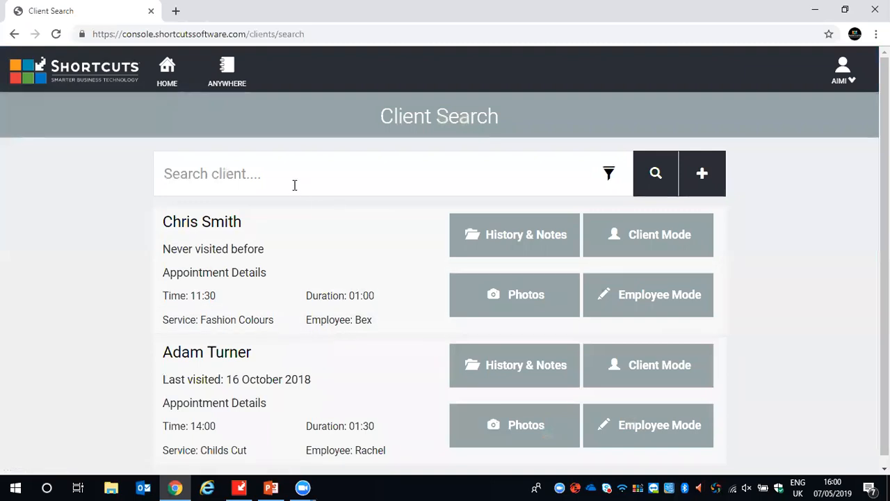
# - Search for the client by surname and open the client's form selection in Client Mode
pyautogui.write('dann')
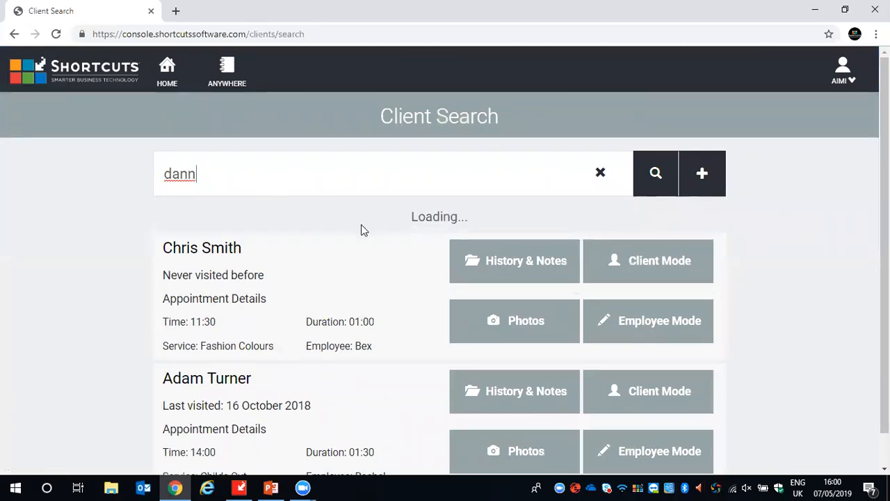
pyautogui.scroll(-1, 366, 233)
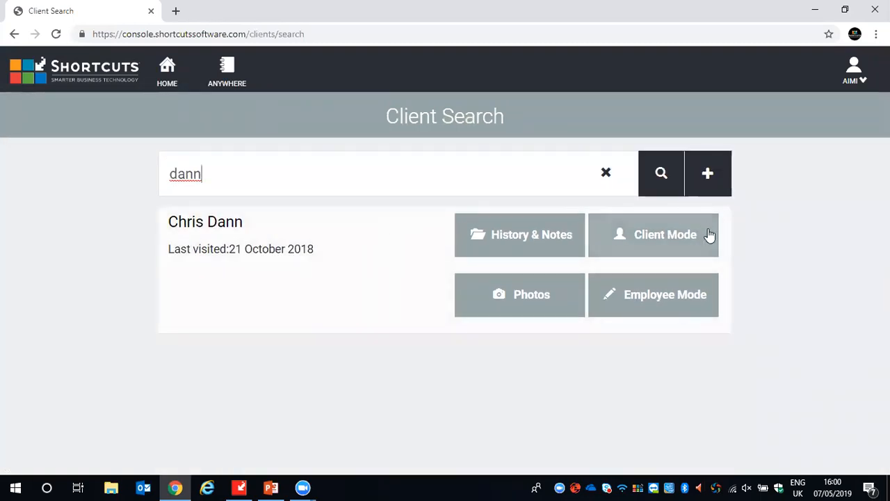
pyautogui.click(621, 236)
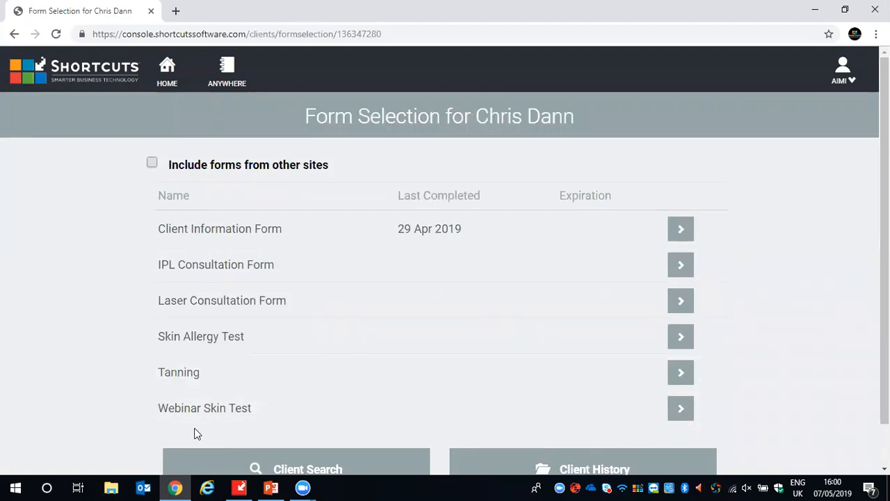
# - Open the Webinar Skin Test form for the client and review its client fields and custom questions
pyautogui.click(677, 414)
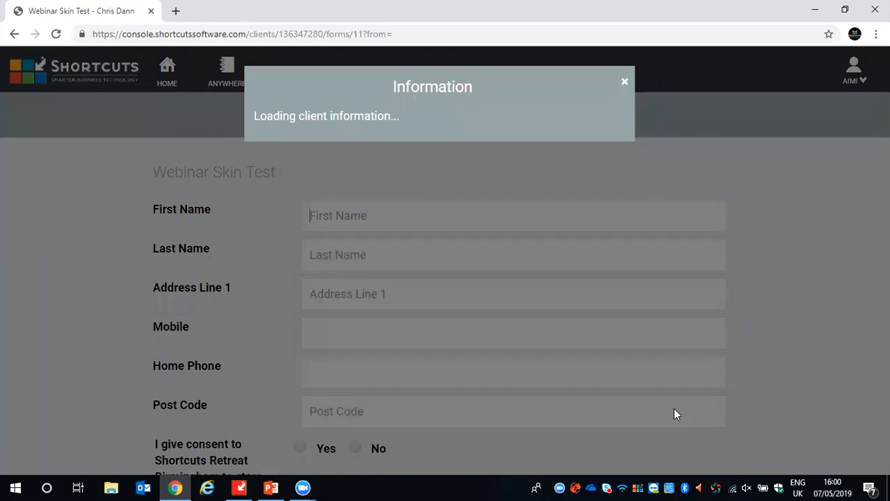
pyautogui.scroll(-1, 678, 301)
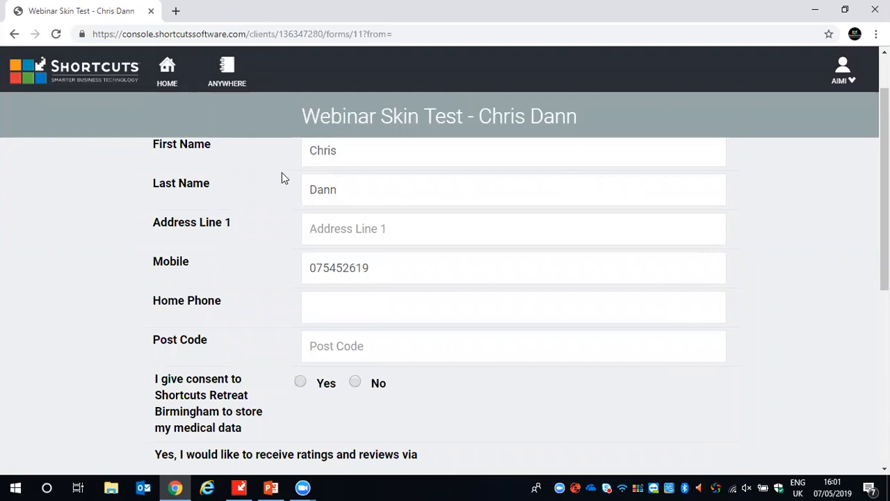
pyautogui.scroll(-3, 327, 298)
pyautogui.scroll(-3, 328, 301)
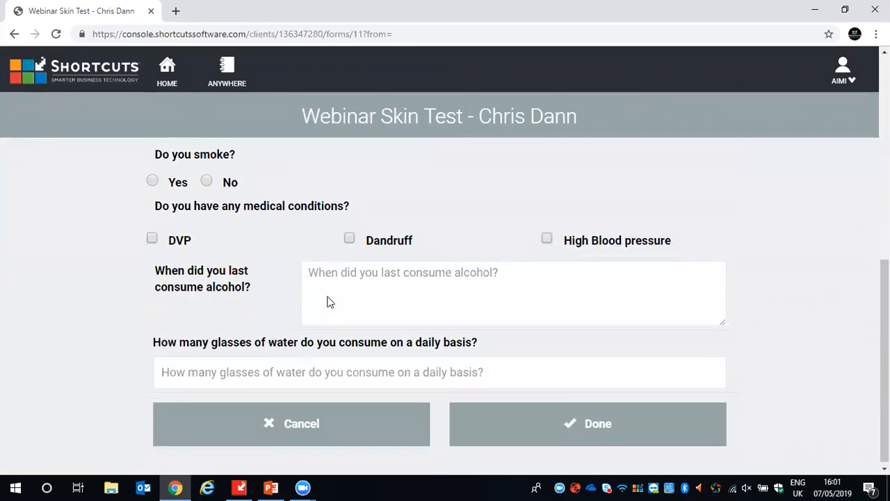